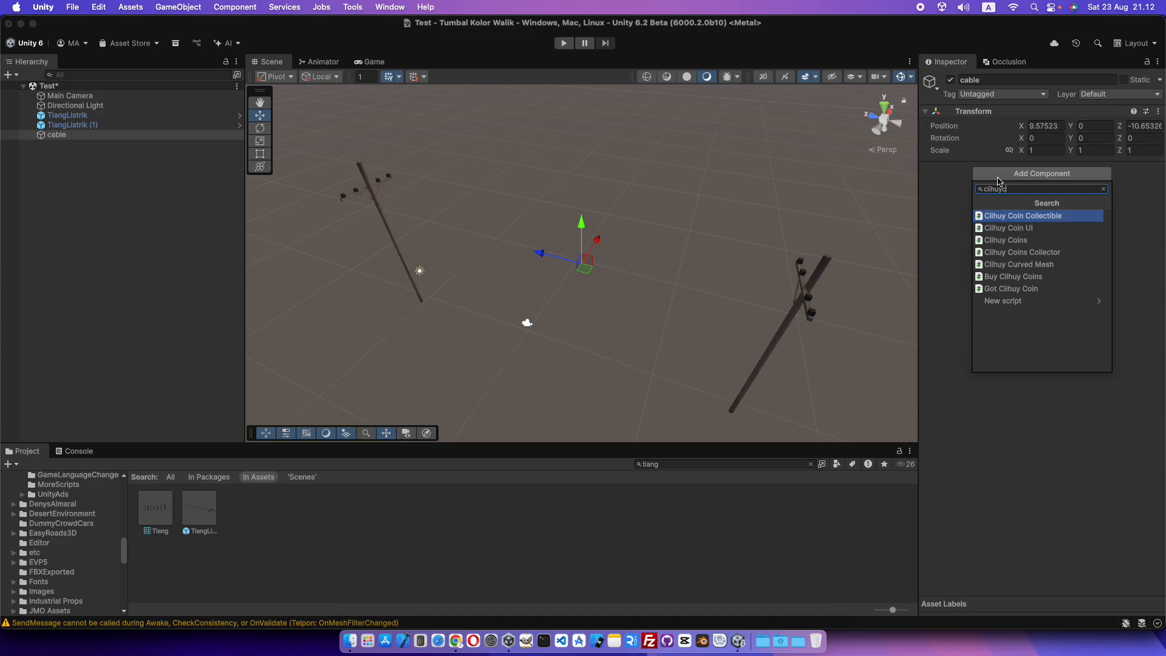
Step: Add the Cilhuy Curved Mesh script component to the cable object
key("Down")
key("Down")
key("Down")
key("Down")
key("Return")
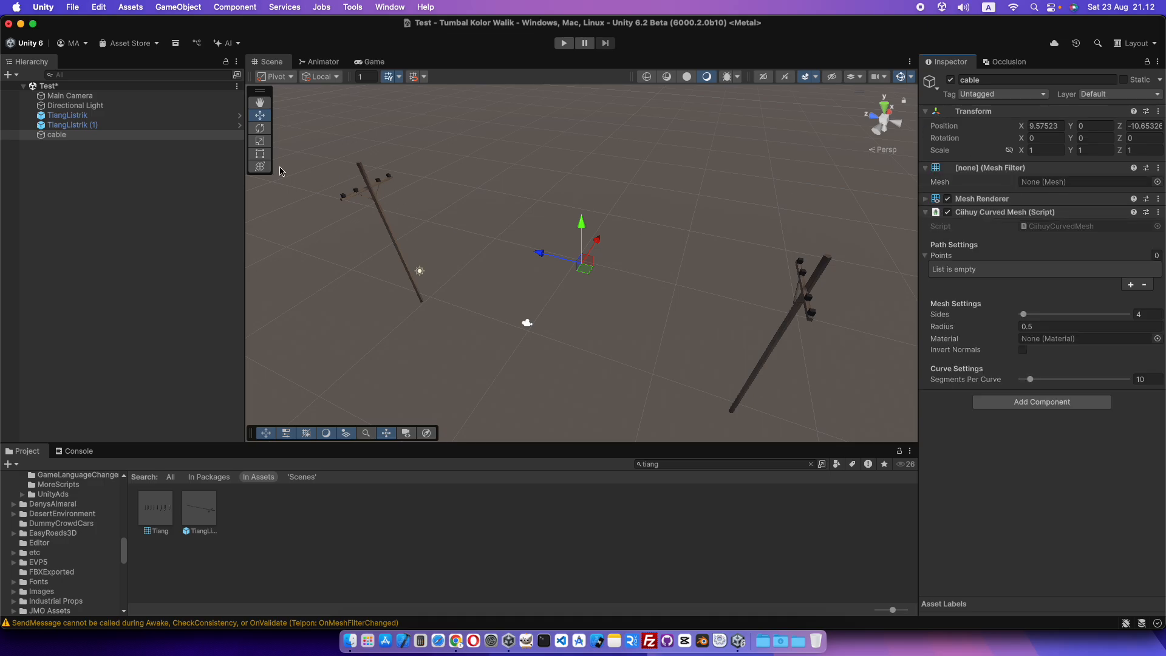
left_click(94, 158)
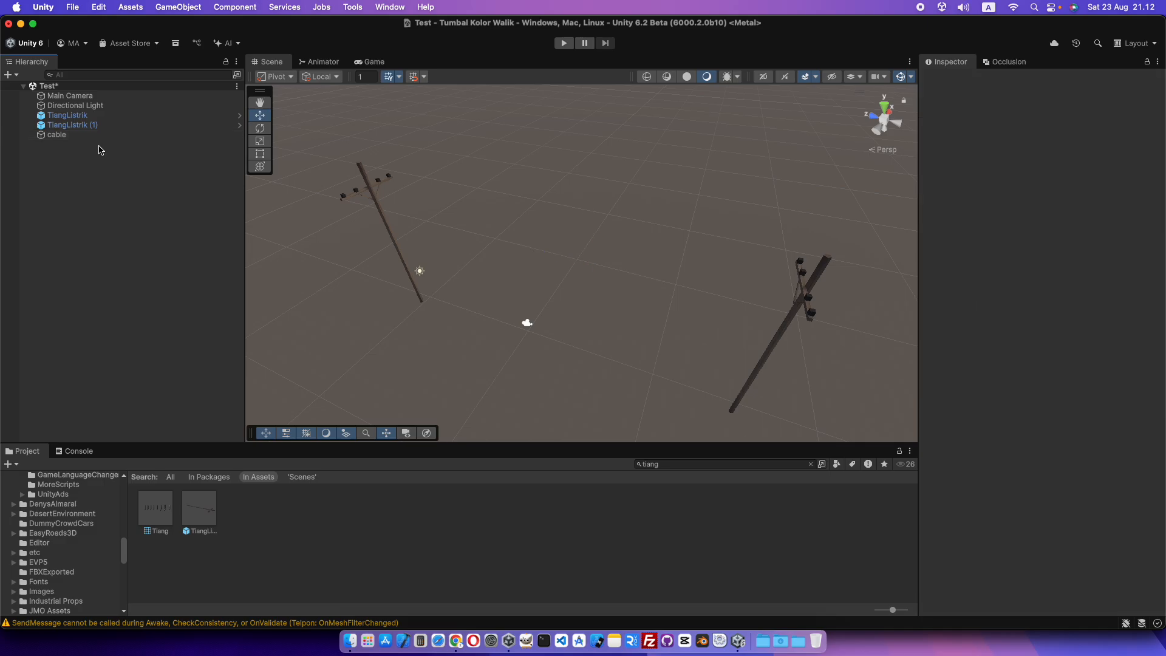
Step: Create an empty child object under cable
left_click(102, 135)
right_click(104, 135)
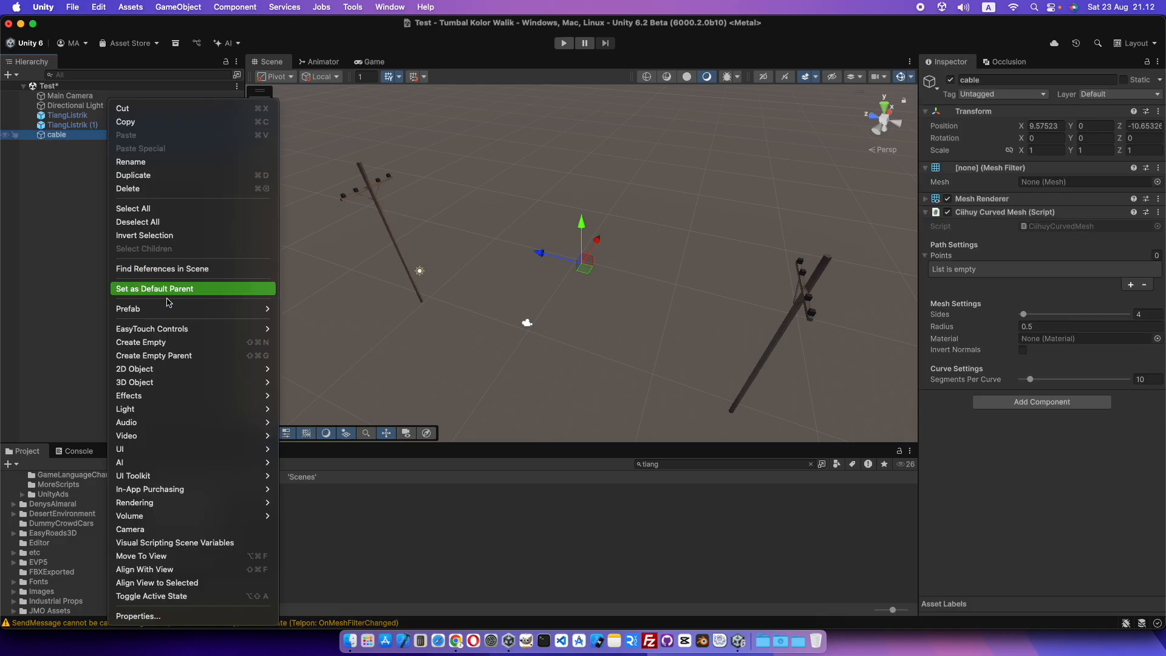
left_click(160, 343)
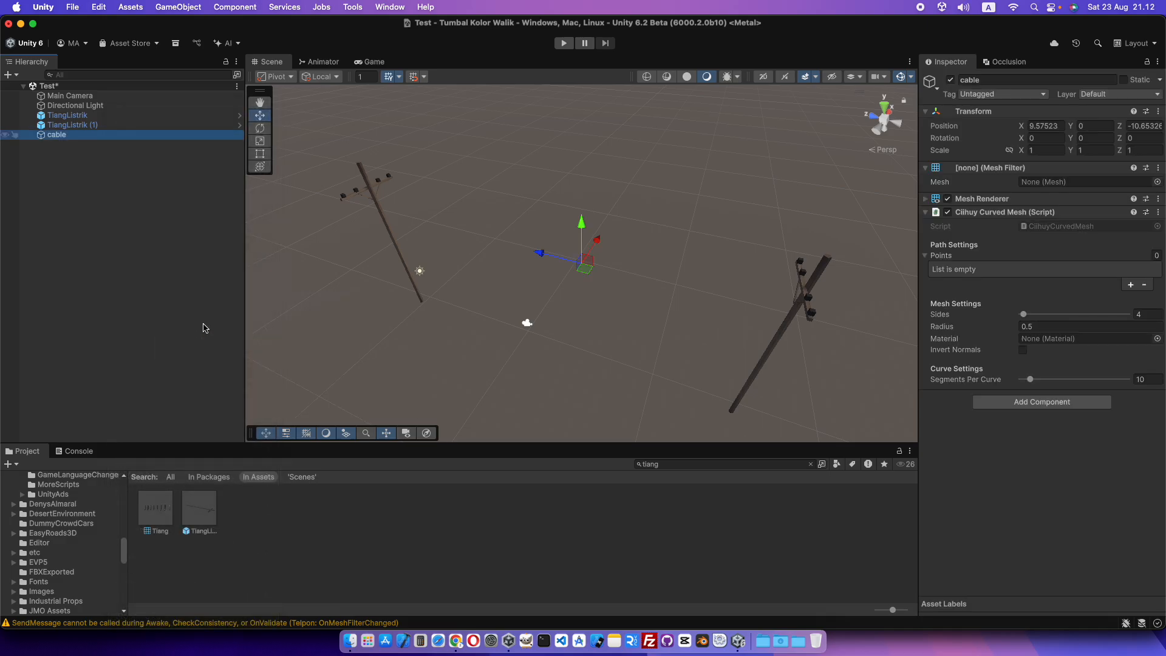
Step: Move the empty child onto the outermost insulator of the first pole, at about X -11.99, Y 10.85, Z 11.02
left_click_drag(553, 258, 330, 213)
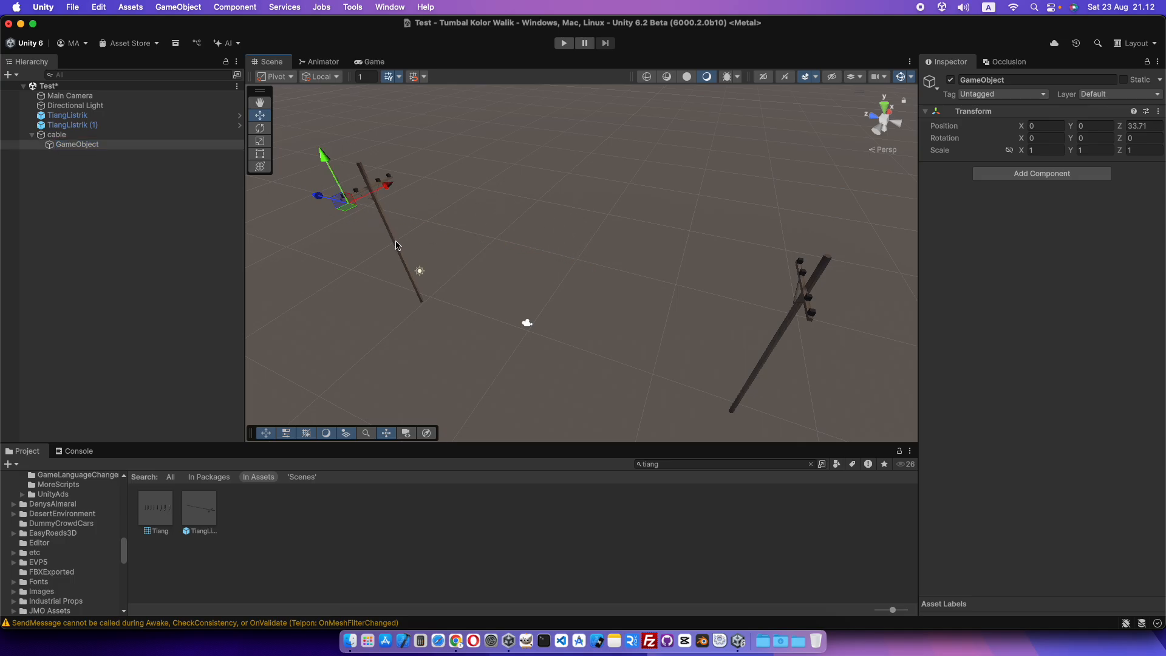
left_click_drag(395, 246, 604, 281, "alt")
middle_click_drag(479, 273, 562, 203)
scroll(556, 241, "up", 3)
scroll(510, 296, "down", 5)
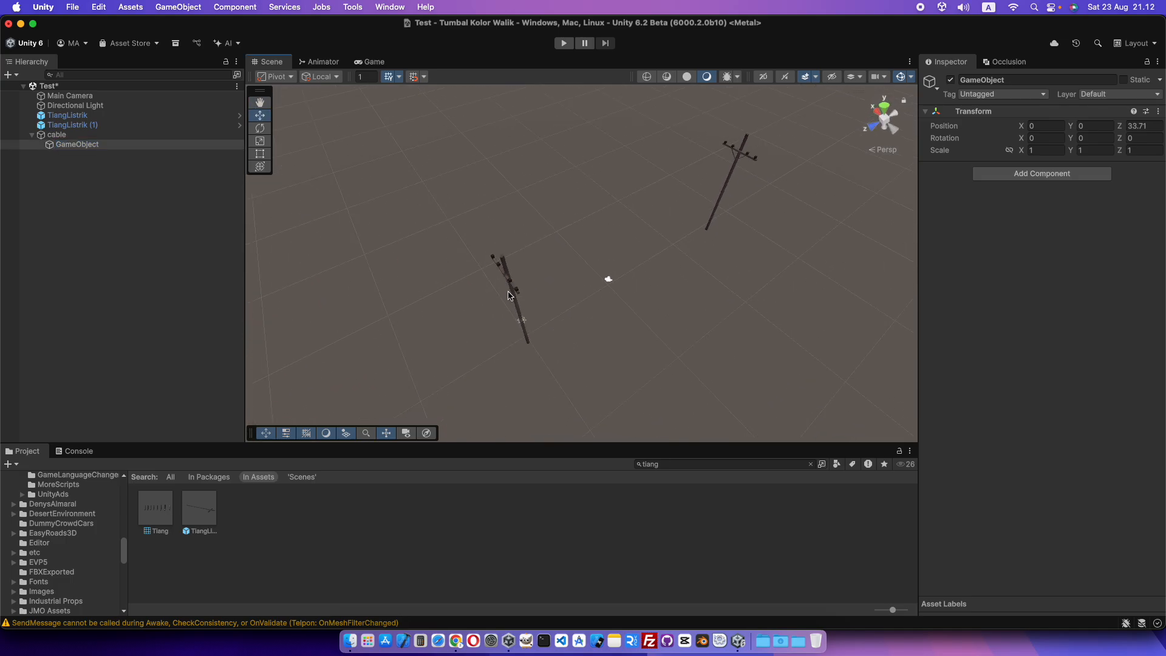
scroll(498, 316, "down", 3)
left_click_drag(339, 368, 532, 295)
left_click_drag(593, 346, 711, 252, "alt")
left_click_drag(574, 328, 613, 304)
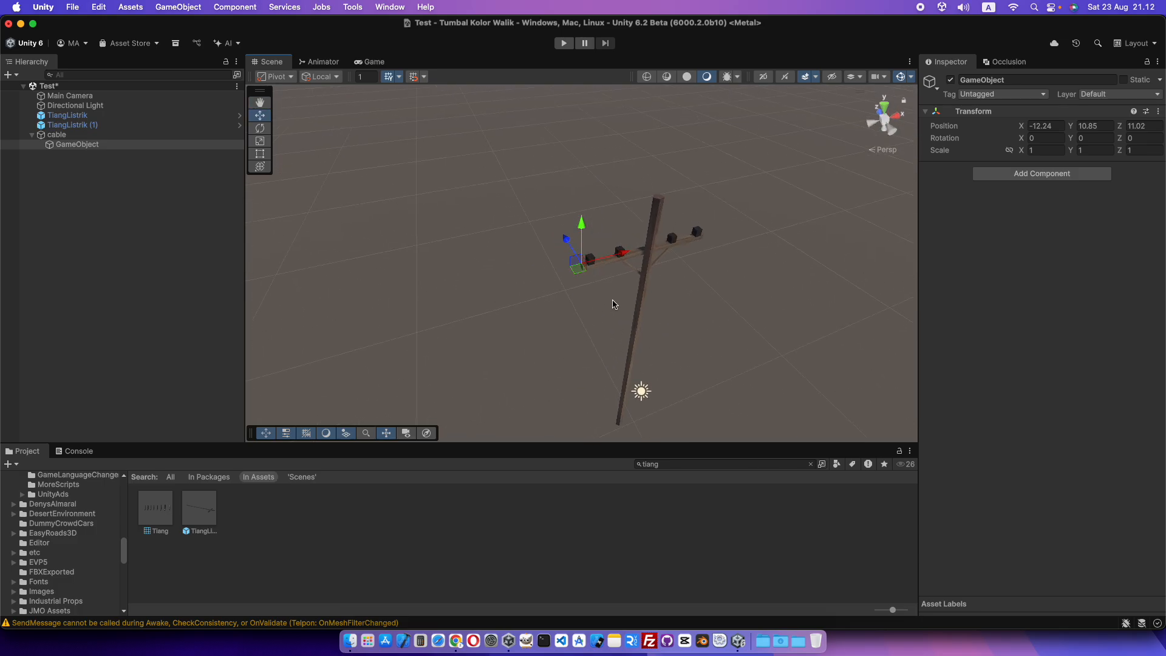
left_click_drag(611, 255, 737, 268)
Step: Duplicate the point twice along Z, placing one copy between the poles at about -3.26 and one on the other pole's outer insulator at about -14.32
left_click_drag(664, 299, 587, 312, "alt")
key("super+d")
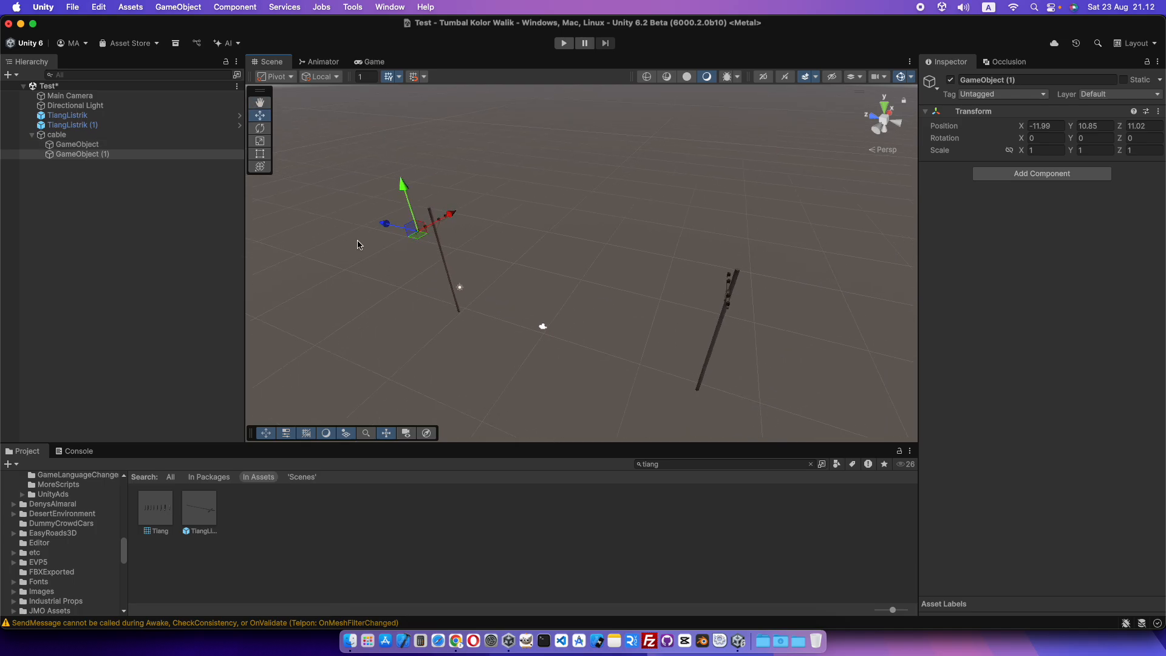
left_click_drag(393, 230, 683, 312)
key("super+d")
left_click_drag(614, 331, 576, 343, "alt")
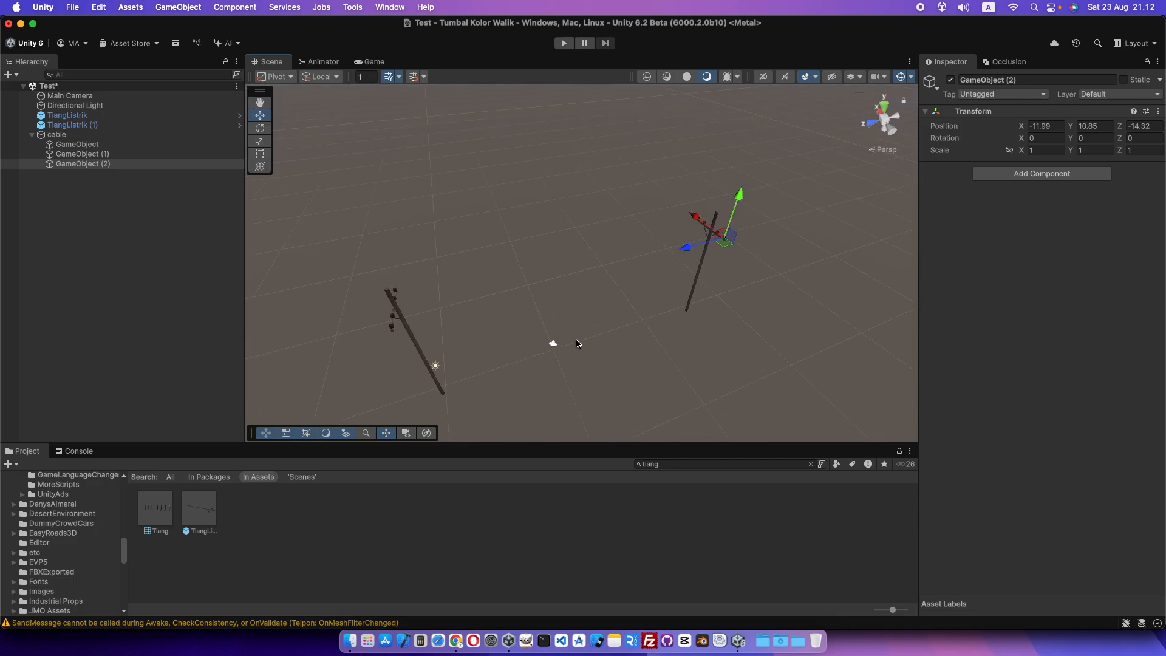
Step: Add GameObject, GameObject (1) and GameObject (2) in order to the Points list of the cable's curved mesh
left_click(79, 135)
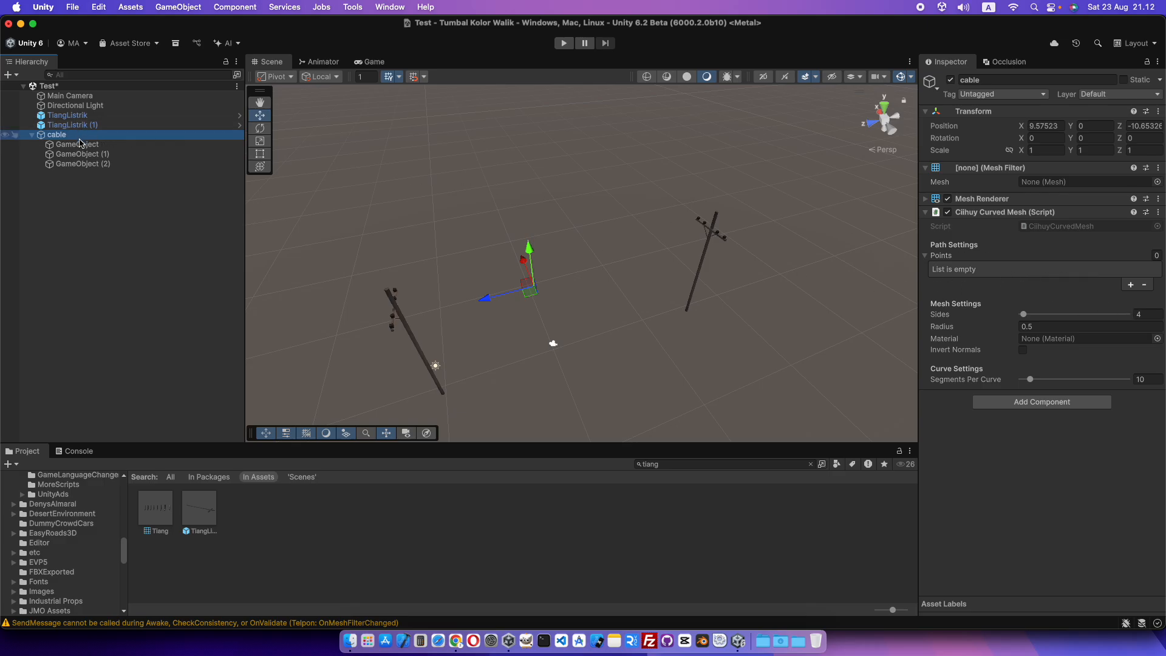
left_click_drag(77, 144, 947, 269)
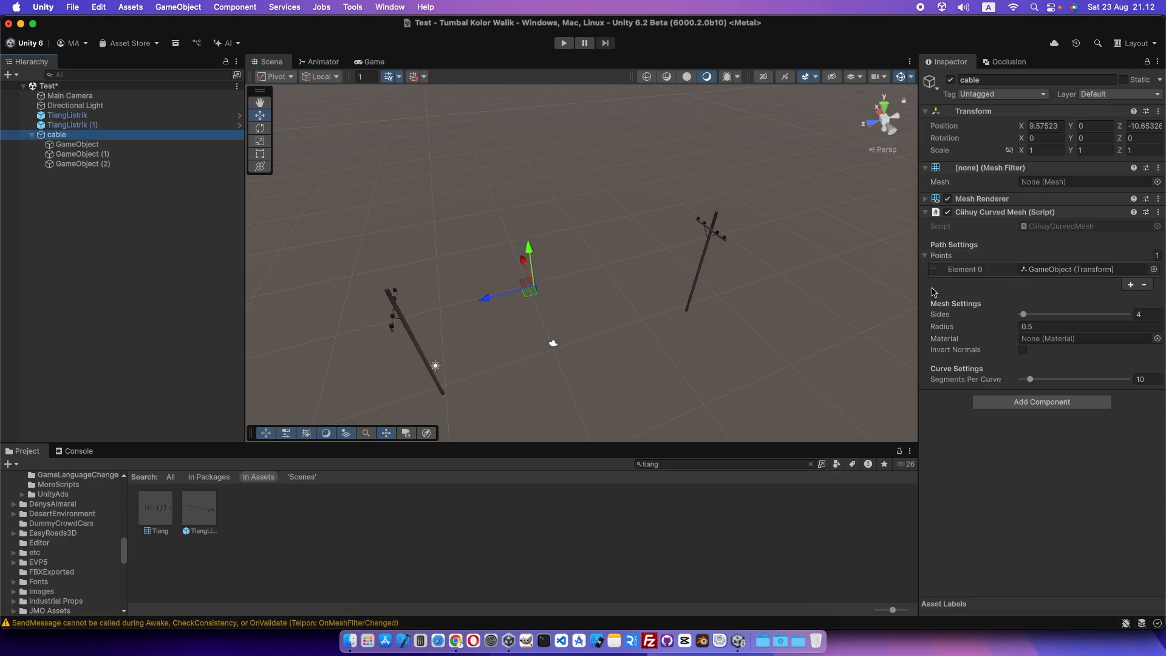
left_click_drag(63, 153, 1020, 264)
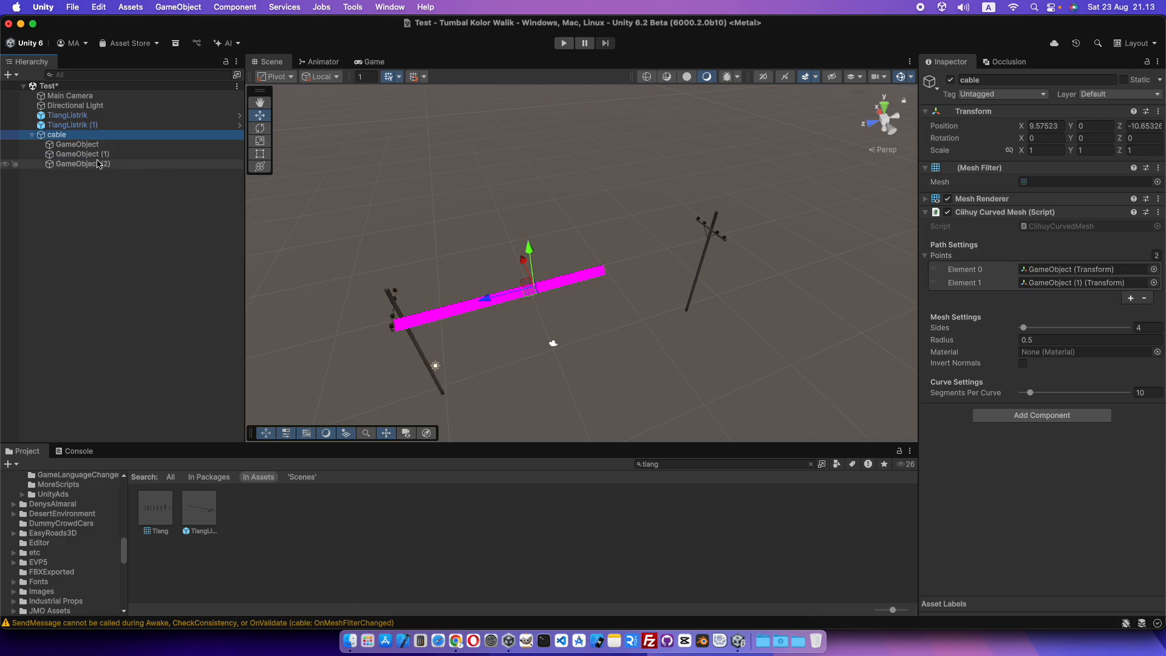
left_click_drag(79, 164, 1020, 267)
Step: Clear the asset search and create a new material with its default name in the Assets root folder
left_click(355, 526)
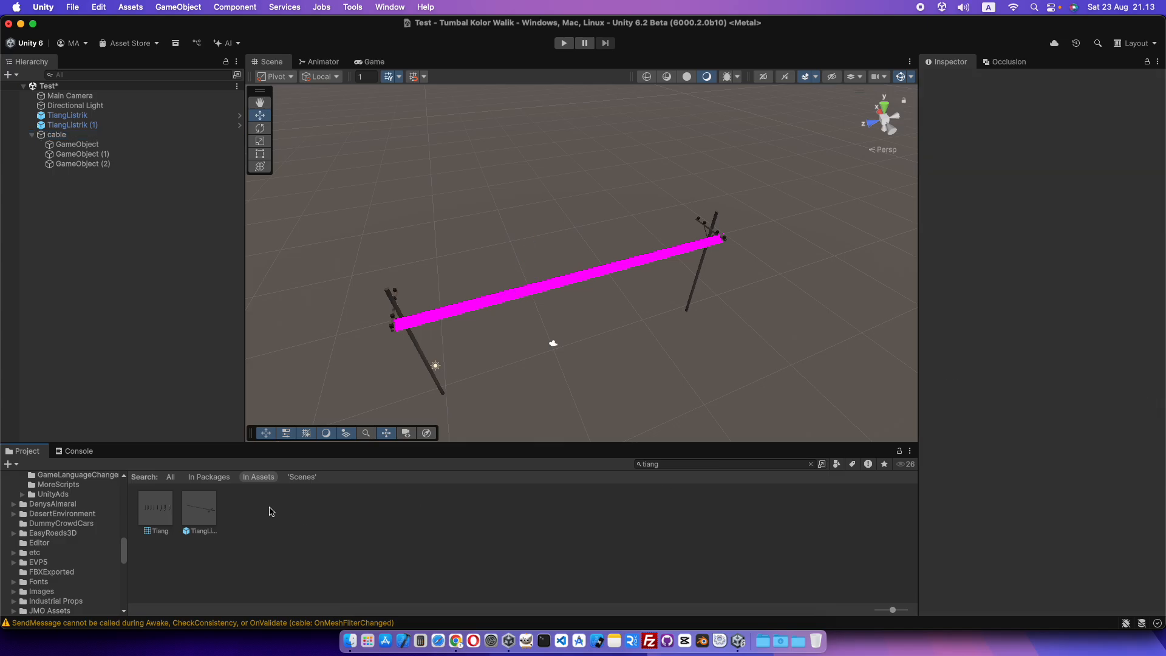
left_click(810, 464)
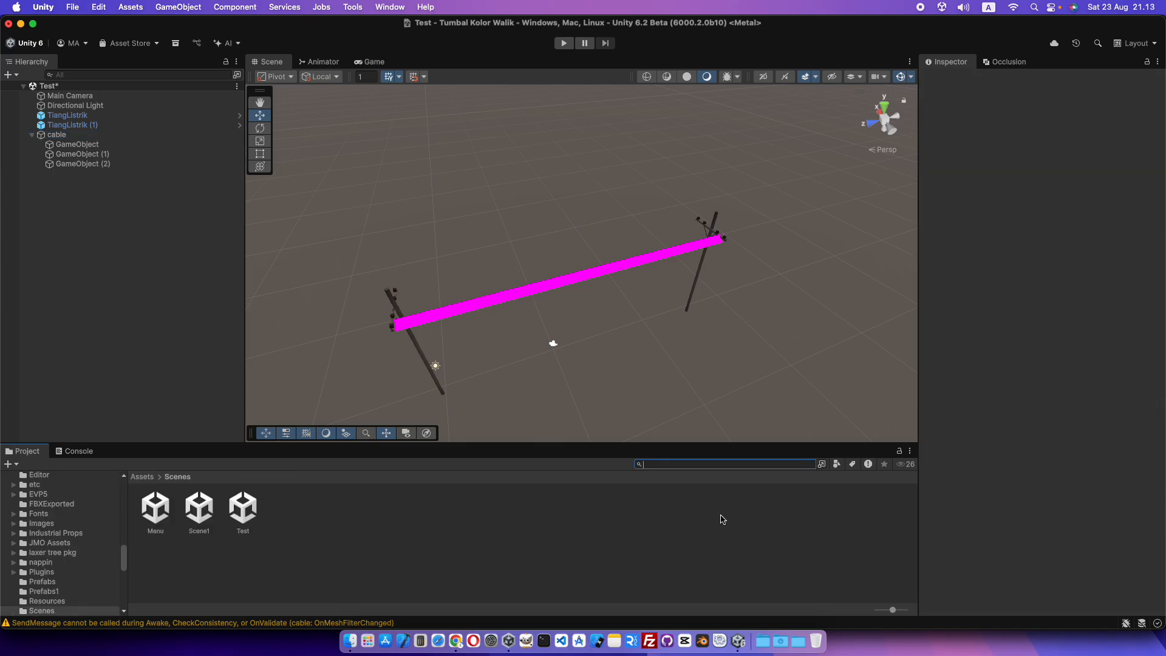
left_click(135, 478)
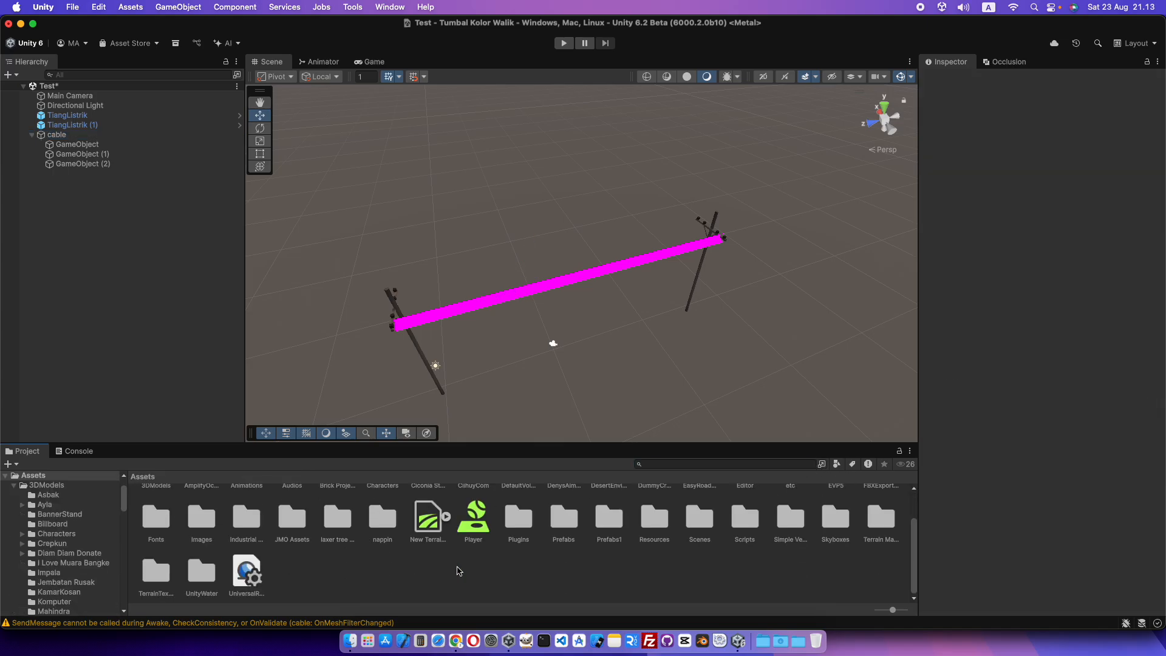
scroll(373, 549, "down", 2)
scroll(462, 579, "up", 2)
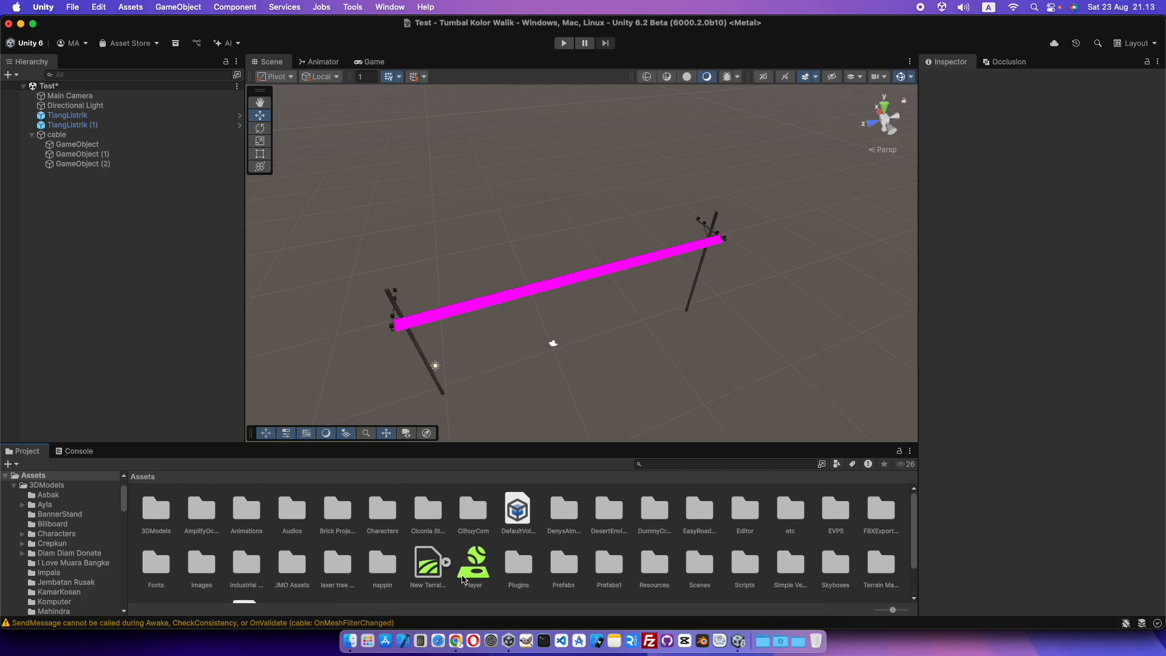
scroll(464, 578, "down", 2)
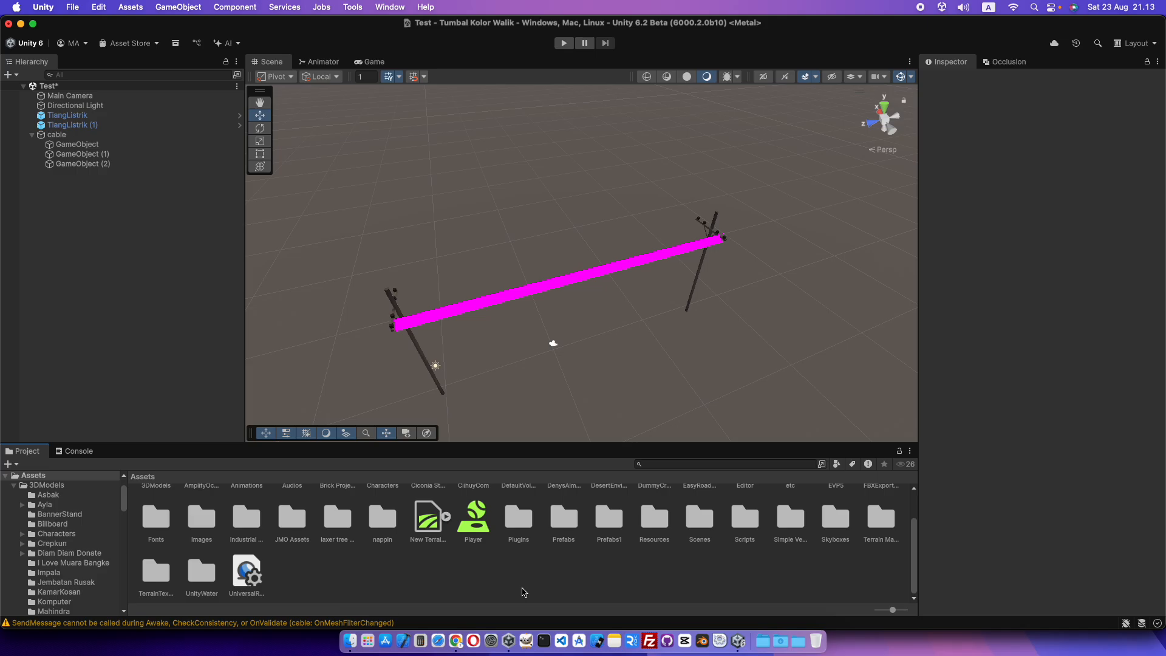
right_click(524, 592)
mouse_move(597, 301)
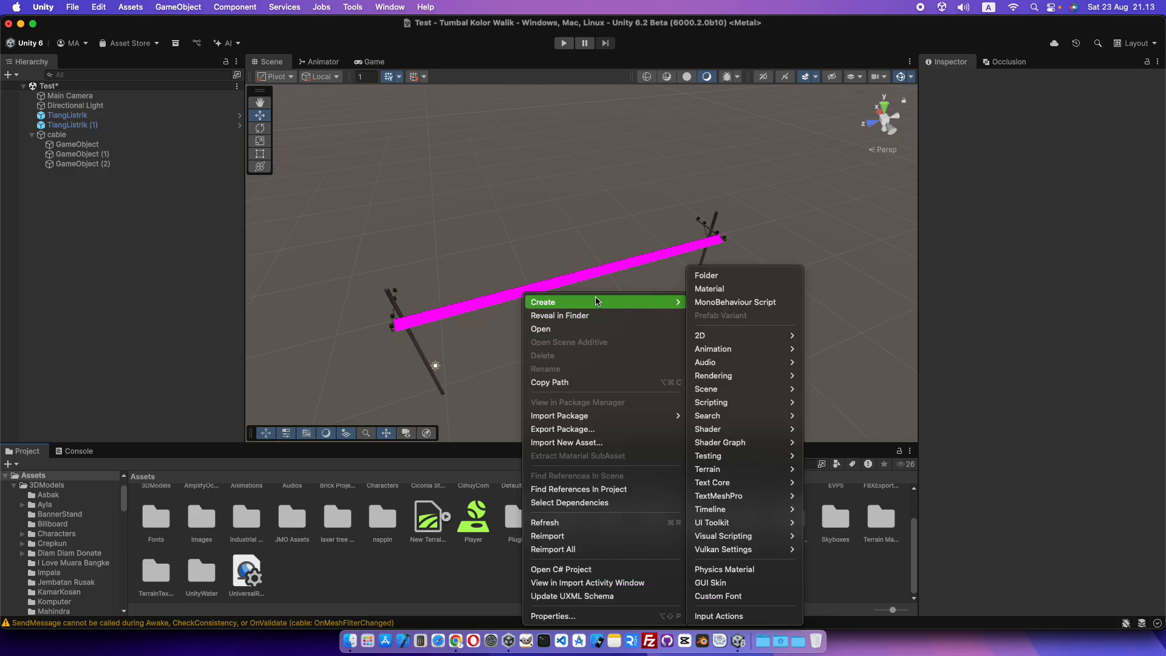
left_click(709, 288)
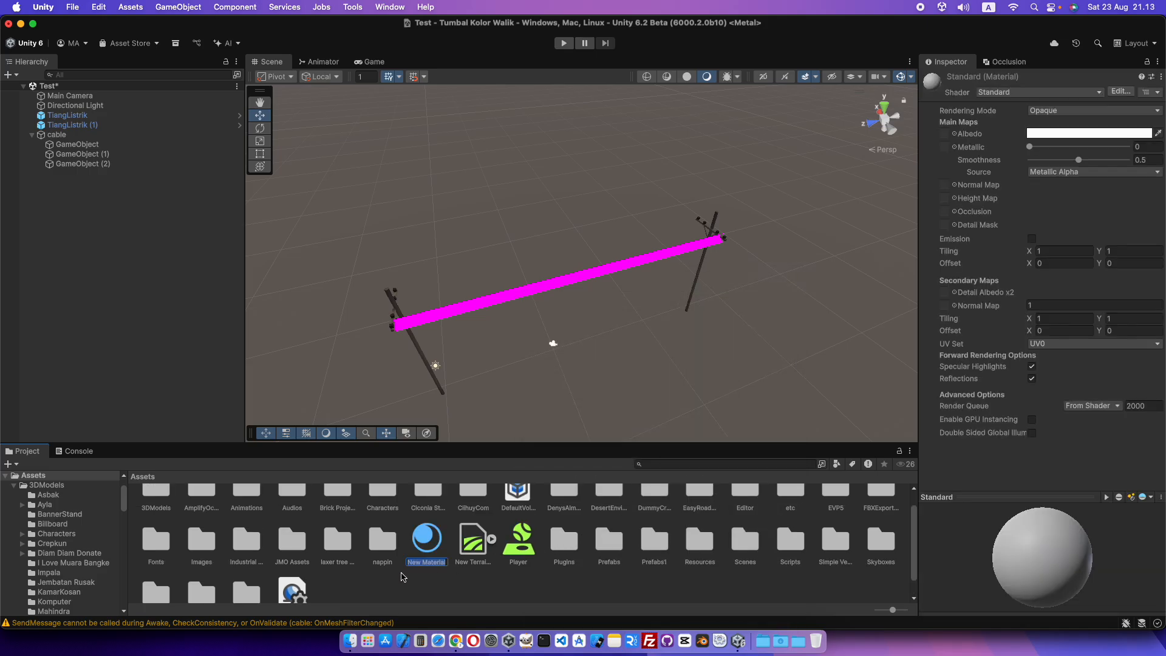
left_click(434, 544)
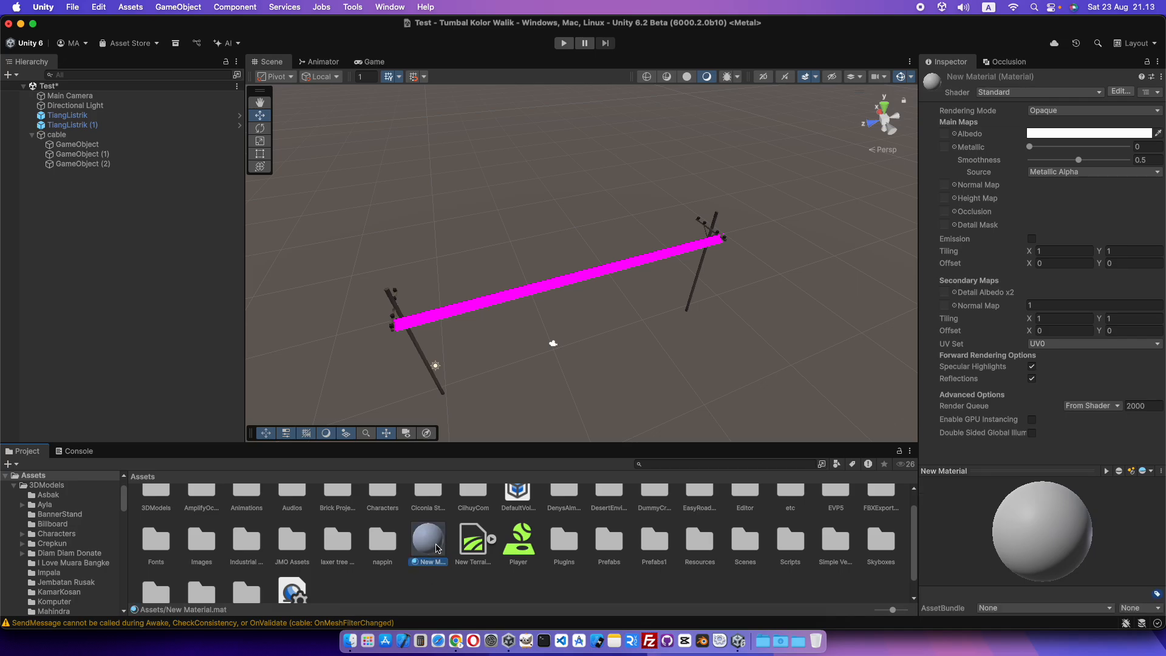
Step: Set the new material's albedo color to black (000000)
left_click(1061, 133)
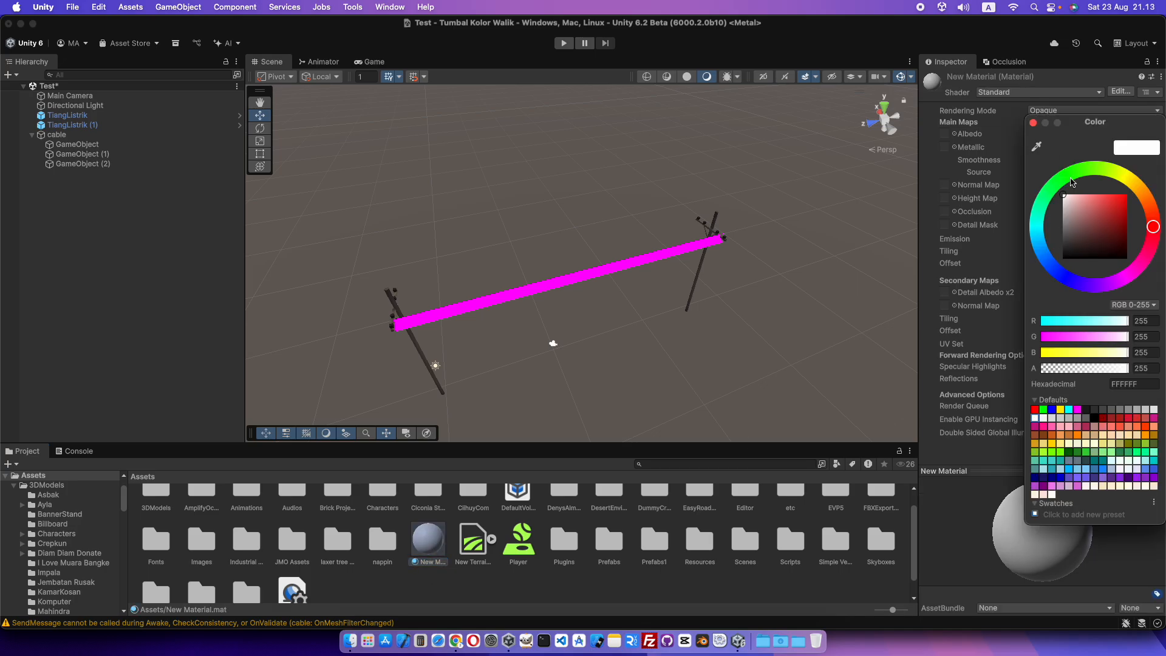
left_click_drag(1097, 217, 1008, 264)
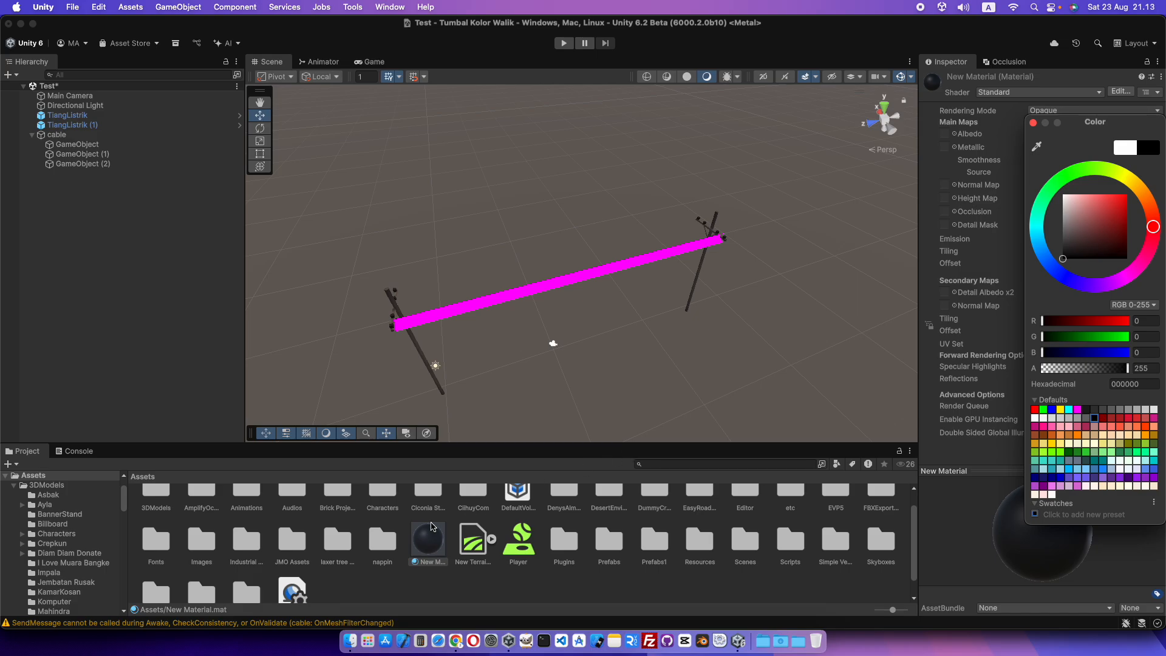
left_click(432, 542)
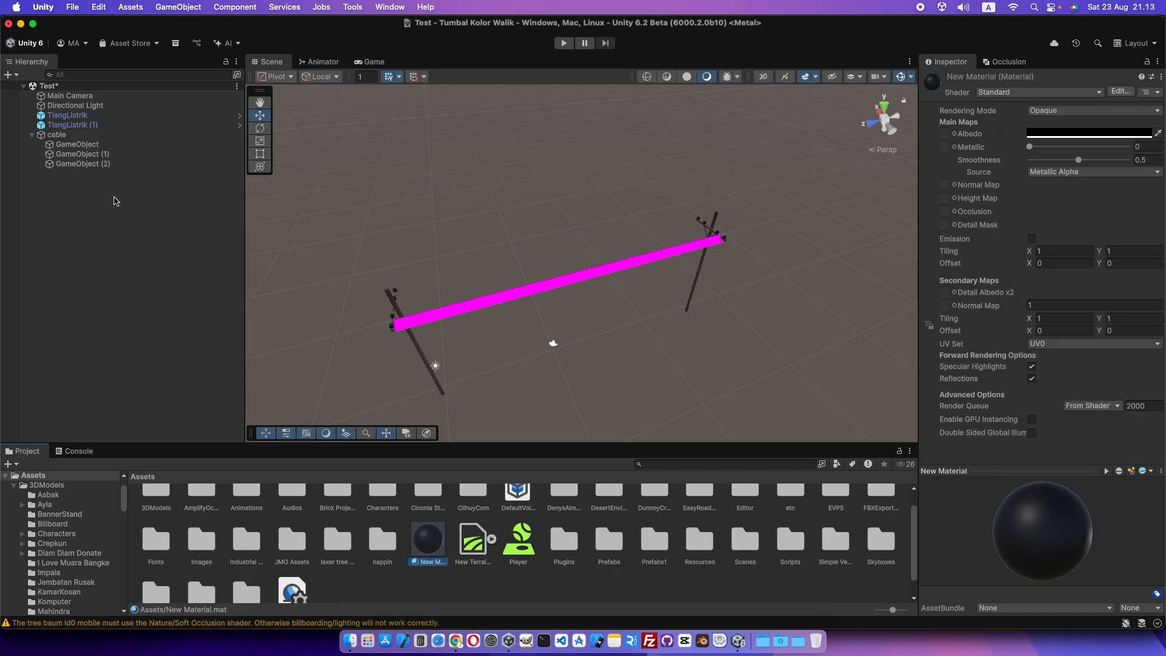
Step: Assign New Material to the cable's curved mesh and enable Invert Normals
left_click(93, 137)
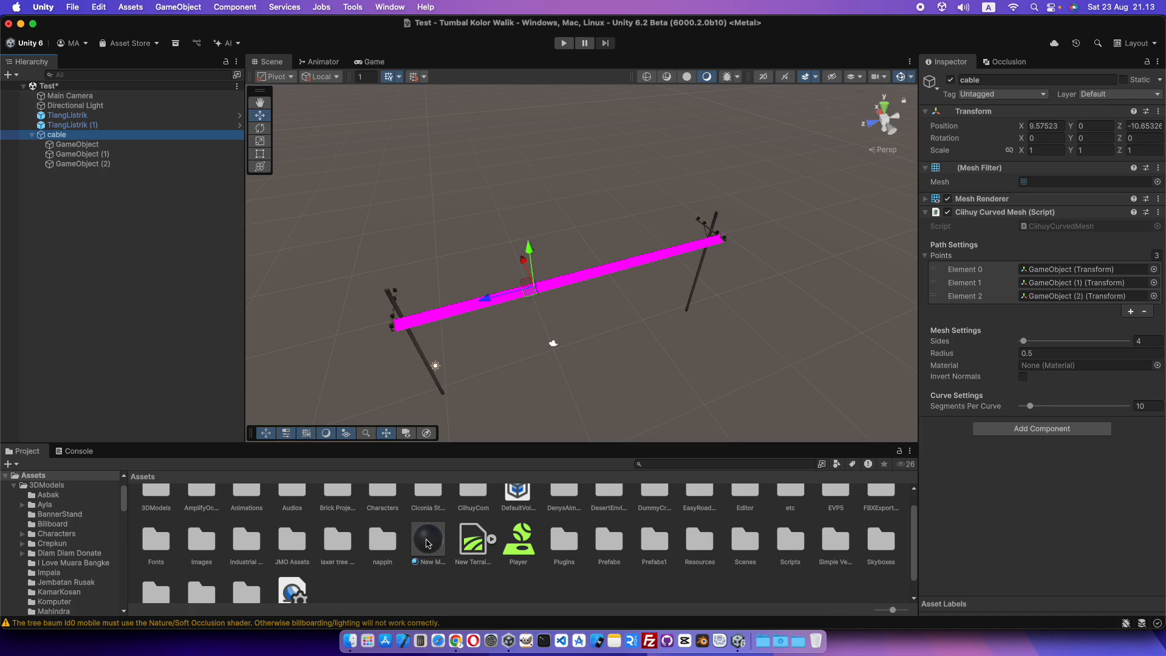
left_click_drag(429, 543, 1073, 366)
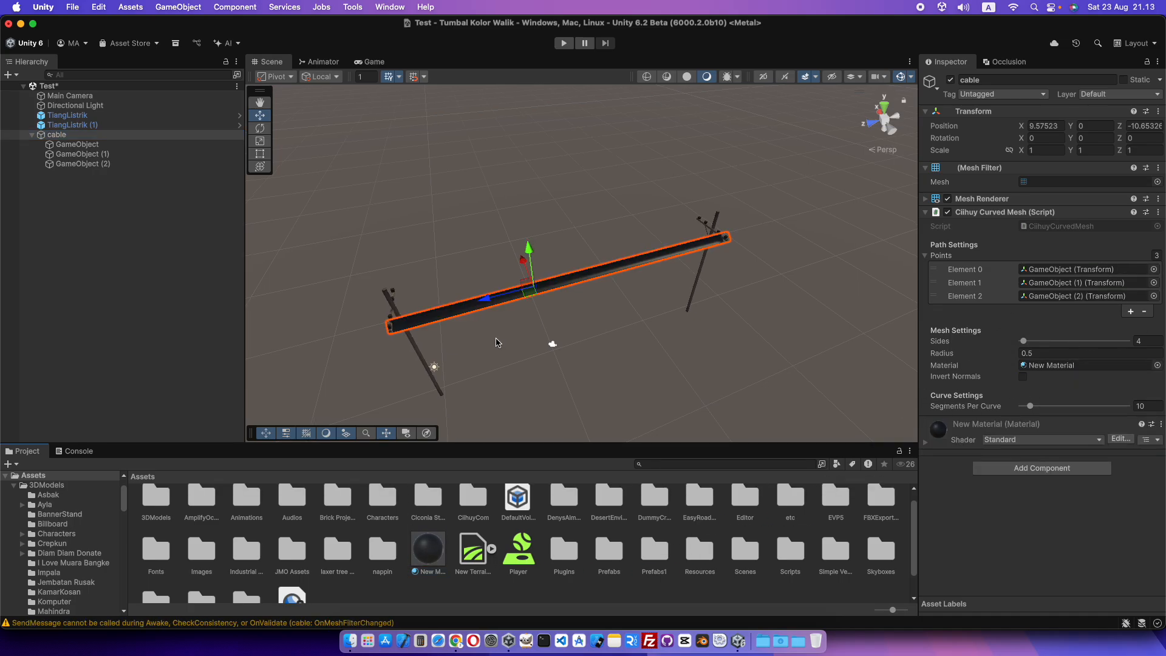
scroll(496, 342, "up", 6)
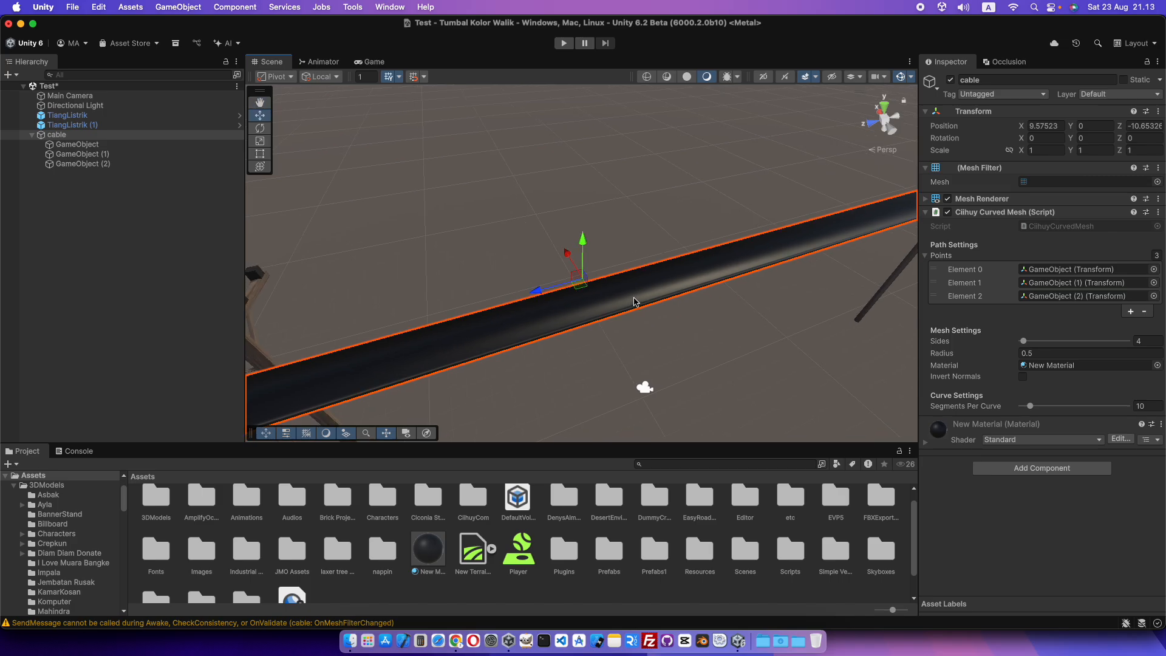
middle_click_drag(633, 302, 766, 262)
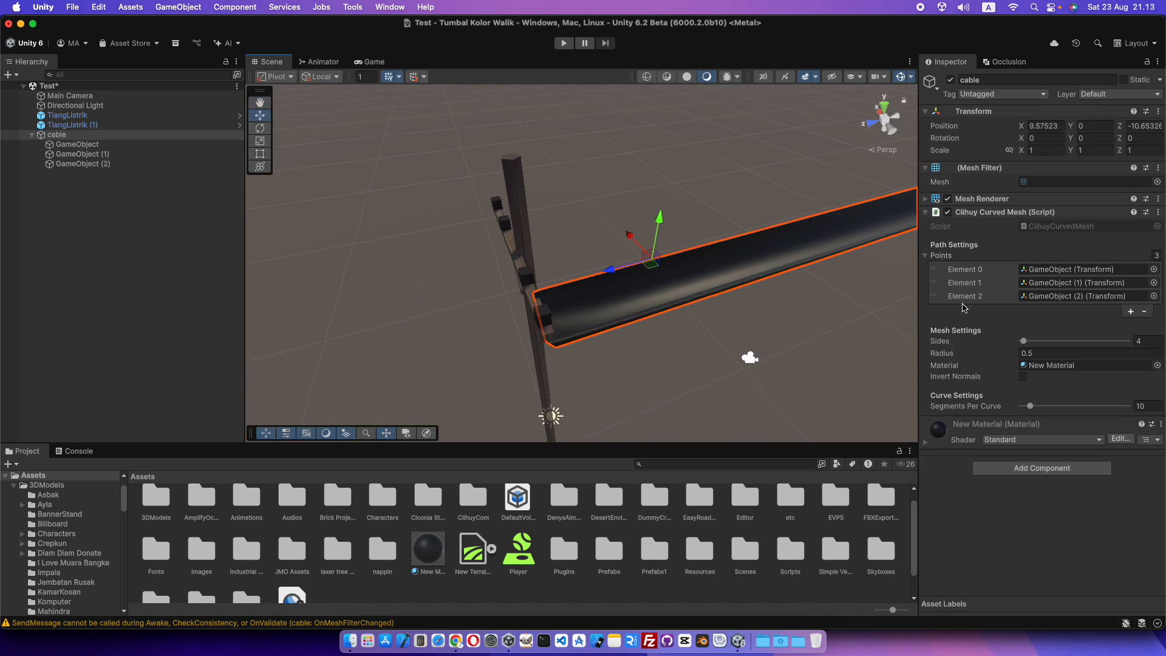
left_click(1024, 380)
middle_click_drag(697, 366, 649, 366)
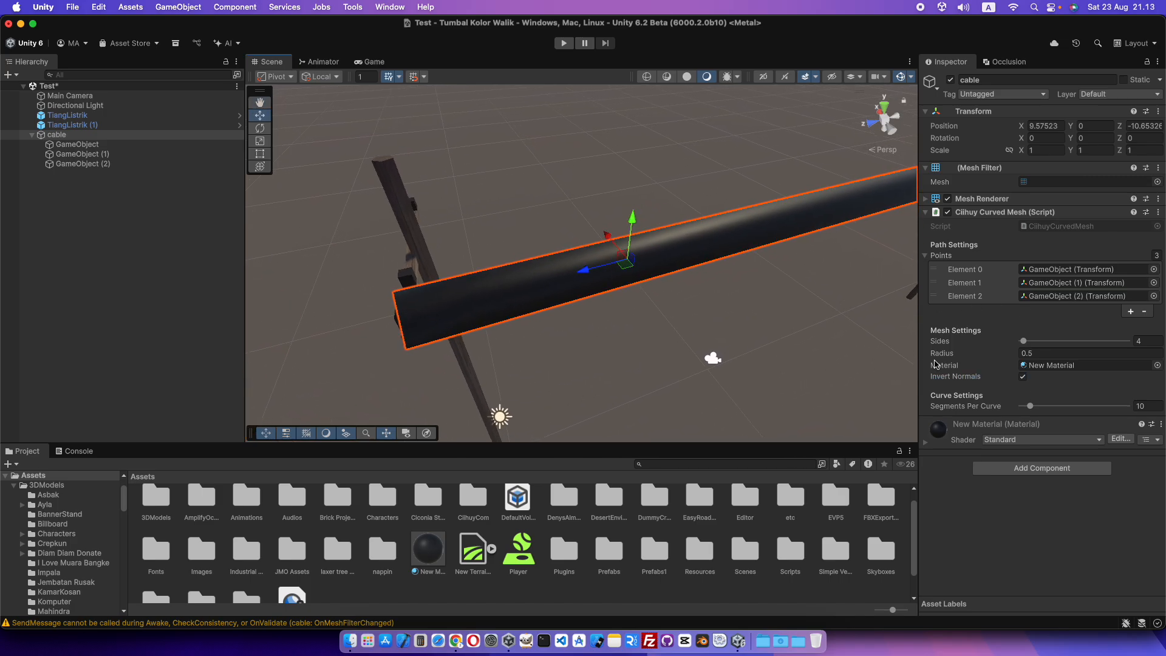
Step: Set the cable mesh's sides to 10, segments per curve to 7 and radius to 0.05
left_click_drag(1031, 342, 1035, 342)
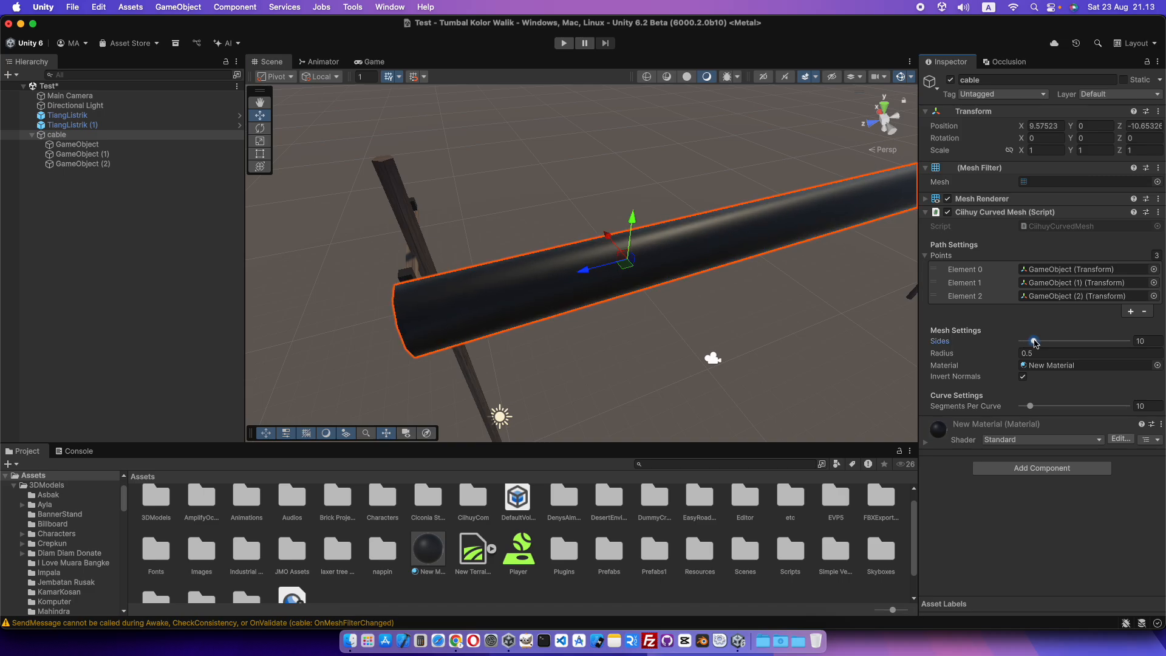
middle_click_drag(740, 326, 664, 341)
scroll(751, 375, "down", 5)
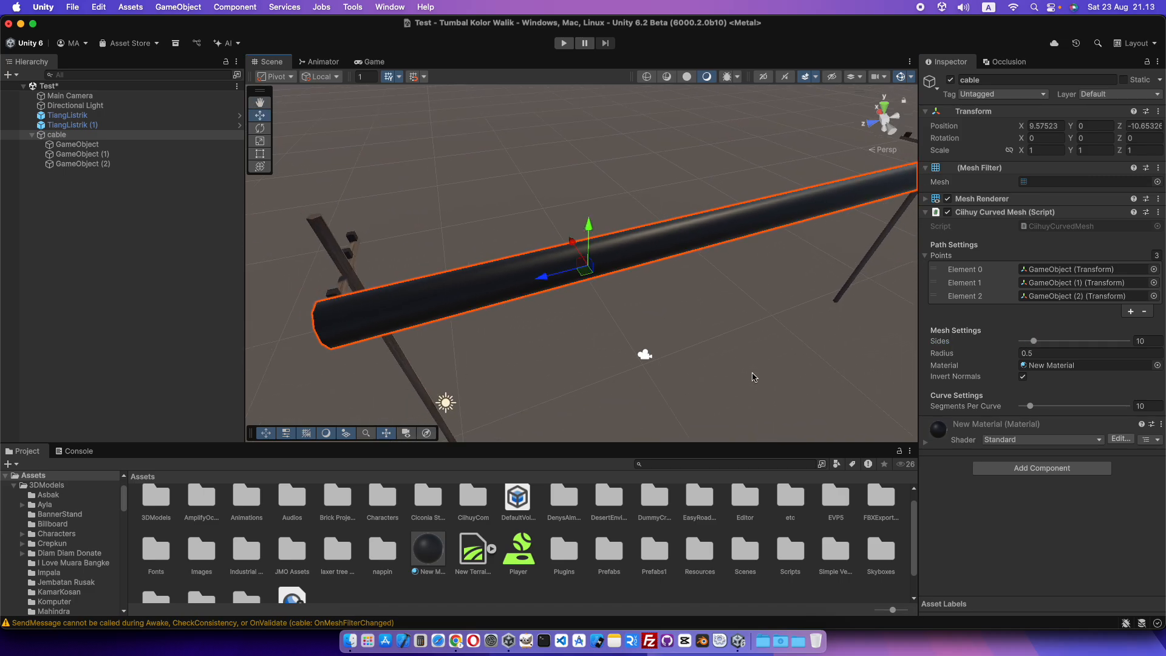
scroll(755, 375, "down", 1)
middle_click_drag(835, 303, 669, 325)
scroll(669, 326, "up", 3)
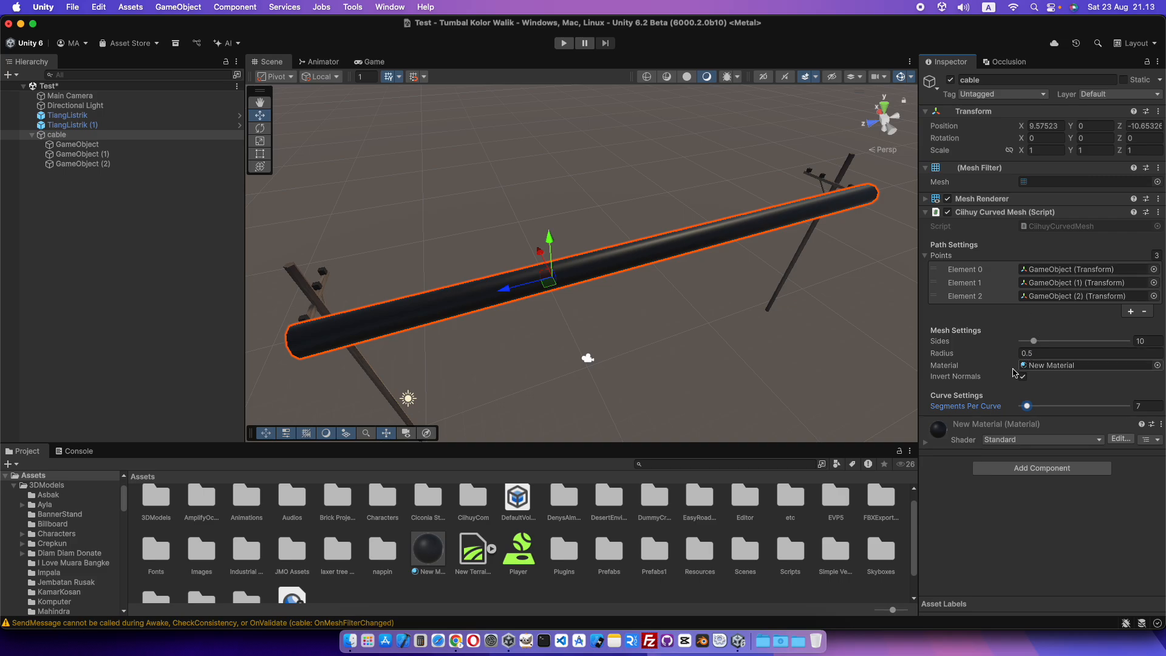
left_click_drag(1003, 355, 994, 356)
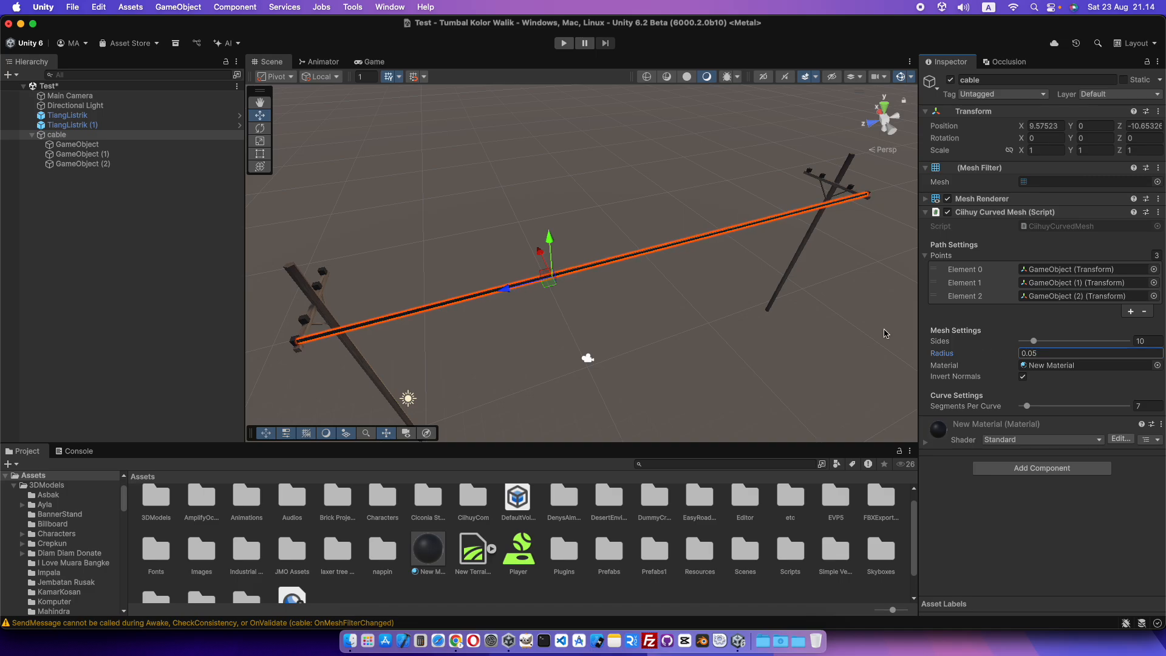
Step: Move the cable's middle point, GameObject (1), to about Y 10.27 and Z -0.4 so the cable sags between the poles
left_click(91, 154)
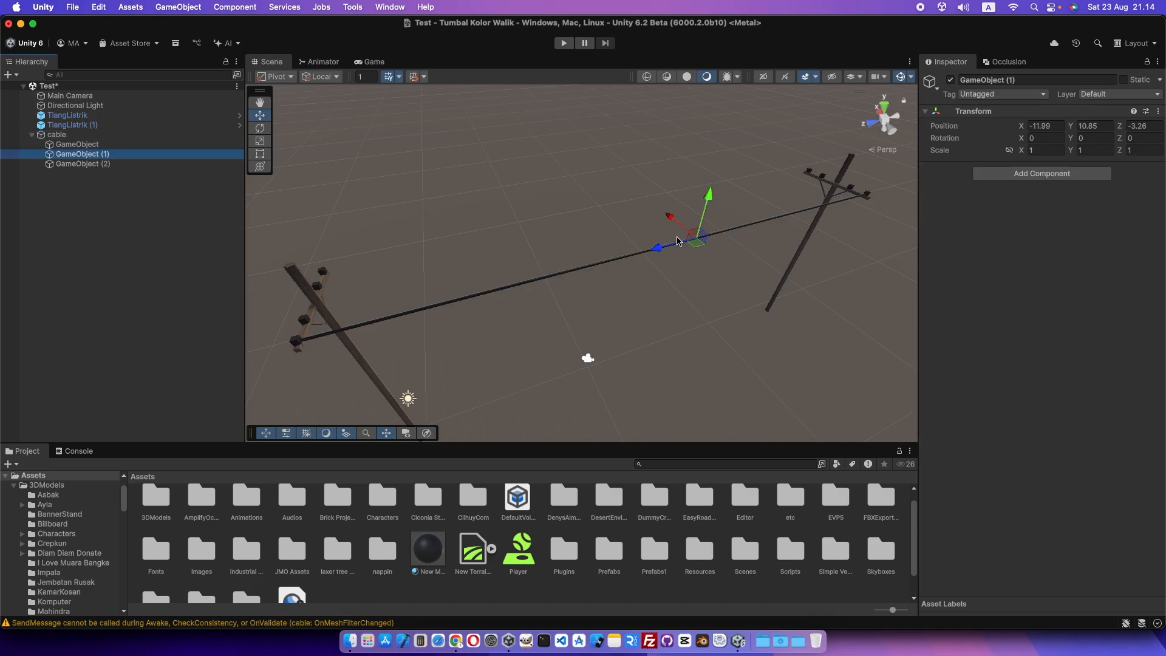
left_click_drag(678, 241, 639, 235)
middle_click_drag(674, 320, 676, 304)
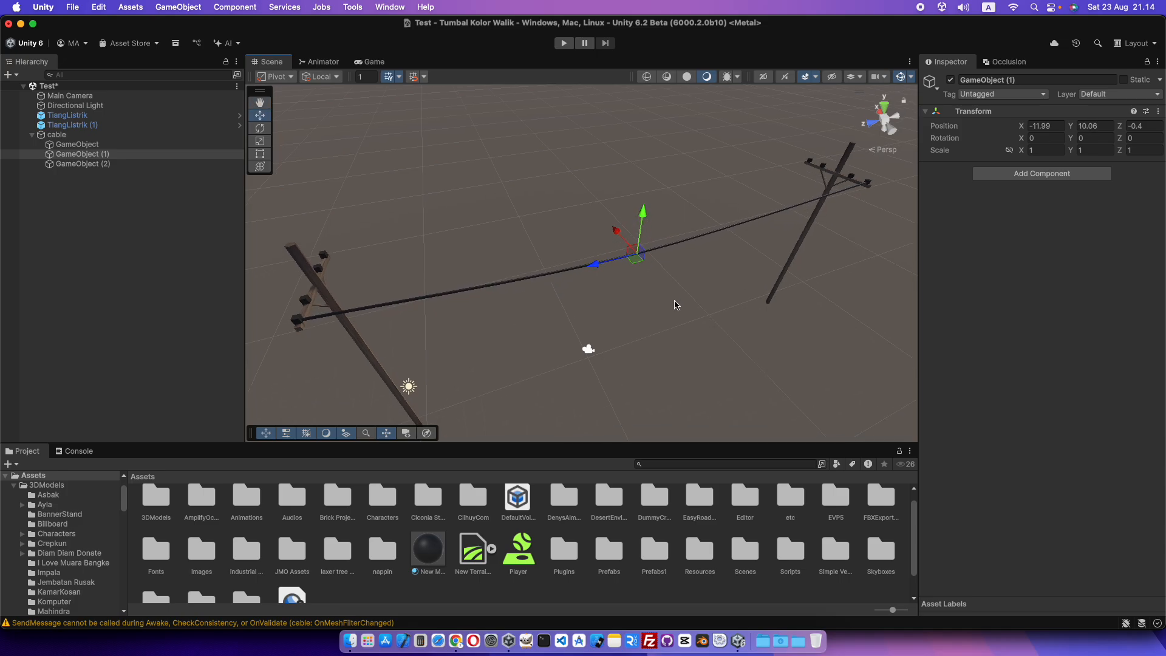
left_click_drag(676, 303, 591, 175, "alt")
left_click_drag(703, 265, 596, 309, "alt")
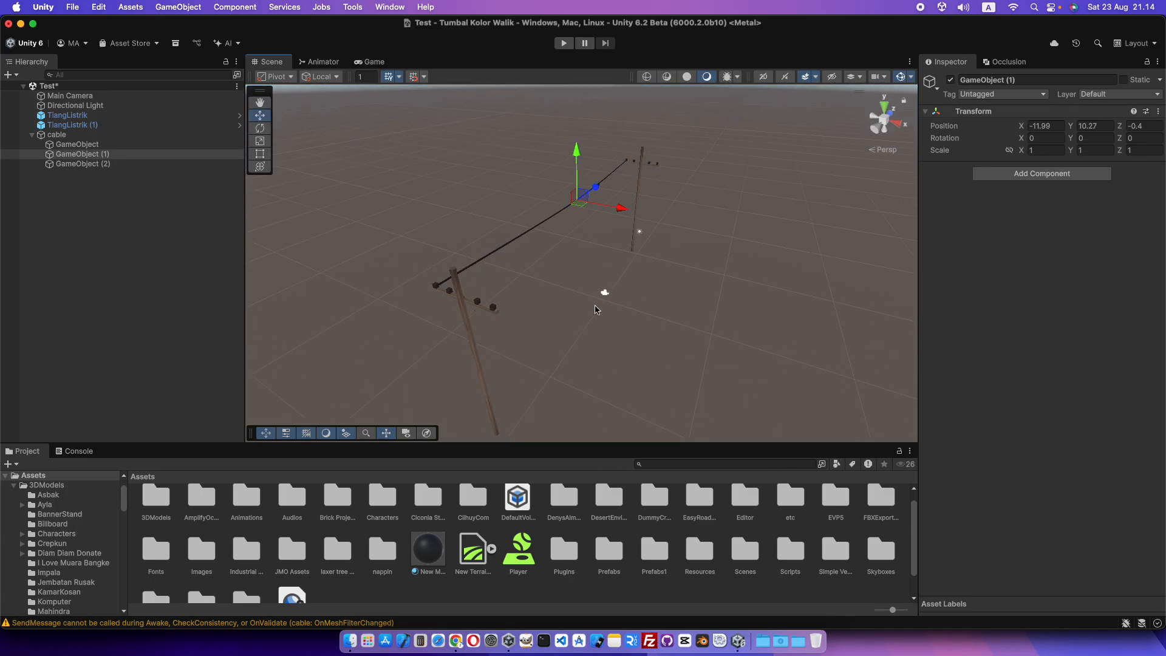
Step: Duplicate the cable three times and shift the copies along X onto the remaining insulators of the two utility poles
left_click(176, 135)
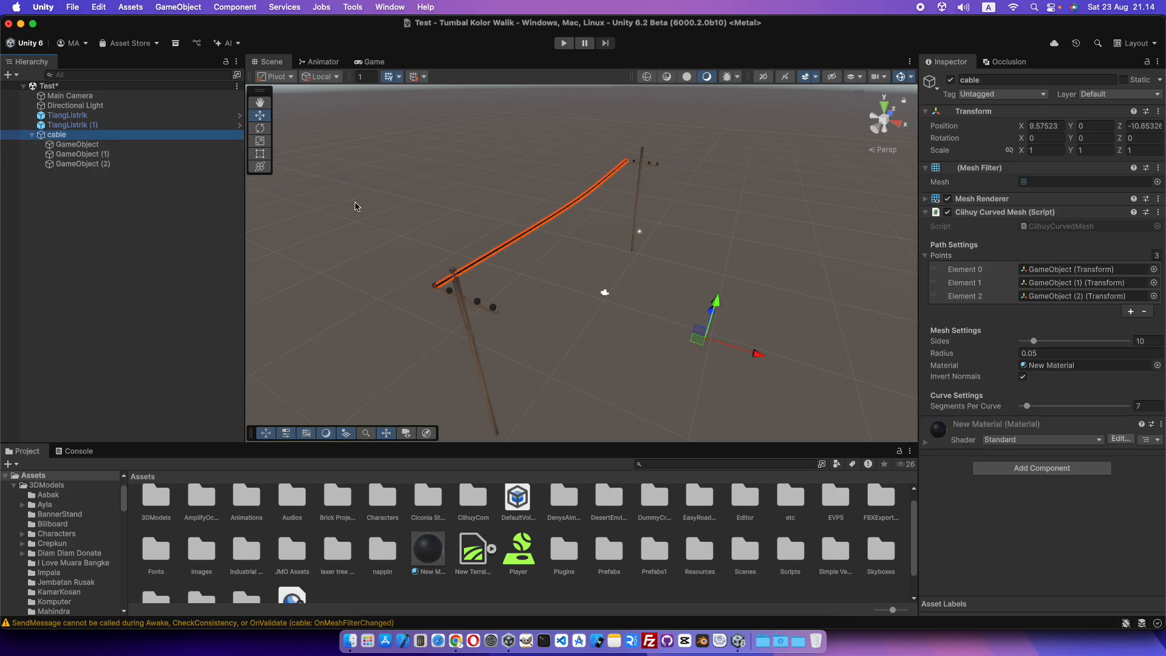
key("super+d")
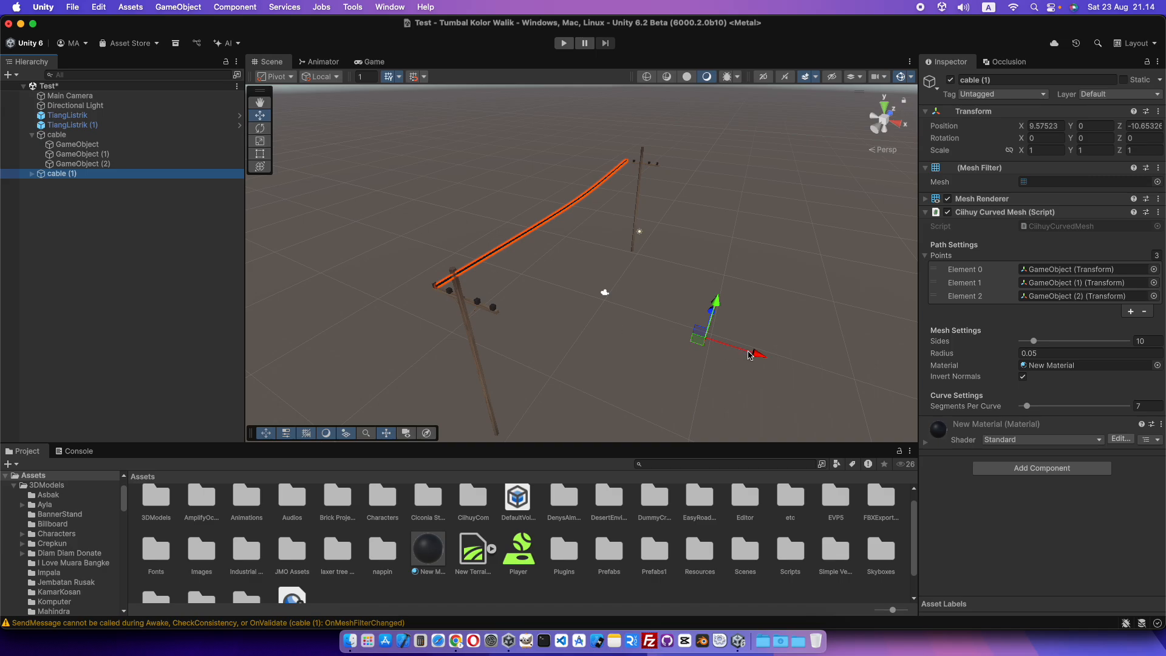
left_click_drag(751, 355, 659, 358)
key("super+d")
key("super+d")
left_click(653, 360)
left_click_drag(549, 365, 513, 278, "alt")
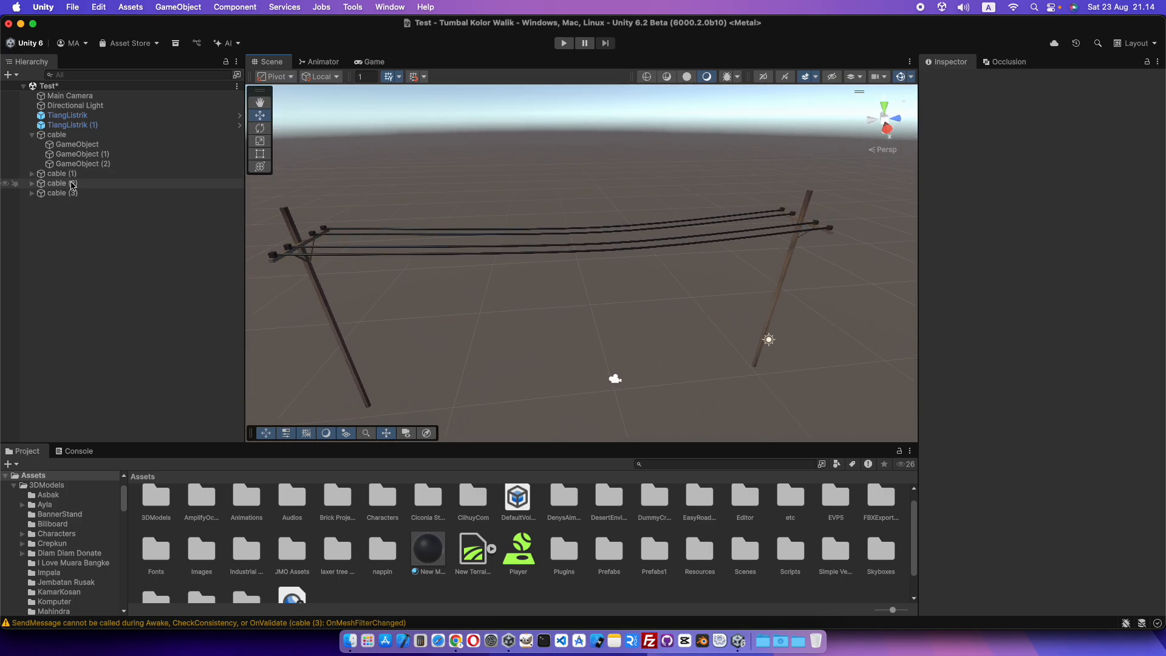
Step: Move the middle point of cable (1) to about Z -1.76 and that of cable (2) to about Z -0.08
left_click(31, 183)
left_click(31, 222)
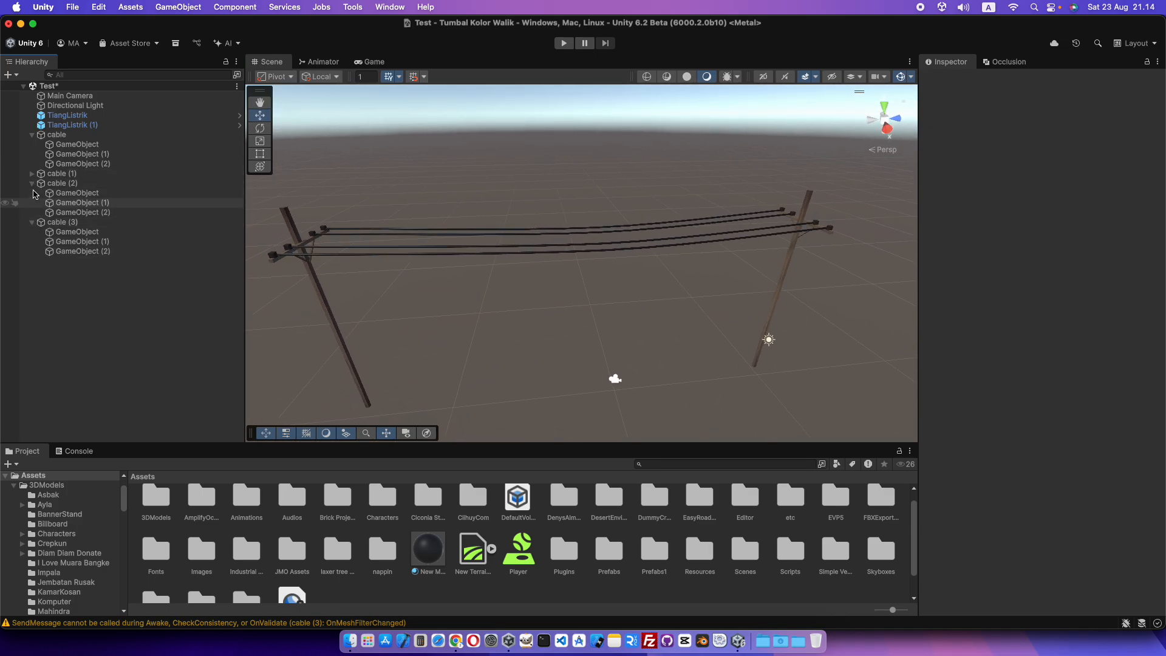
left_click(31, 174)
left_click(104, 193)
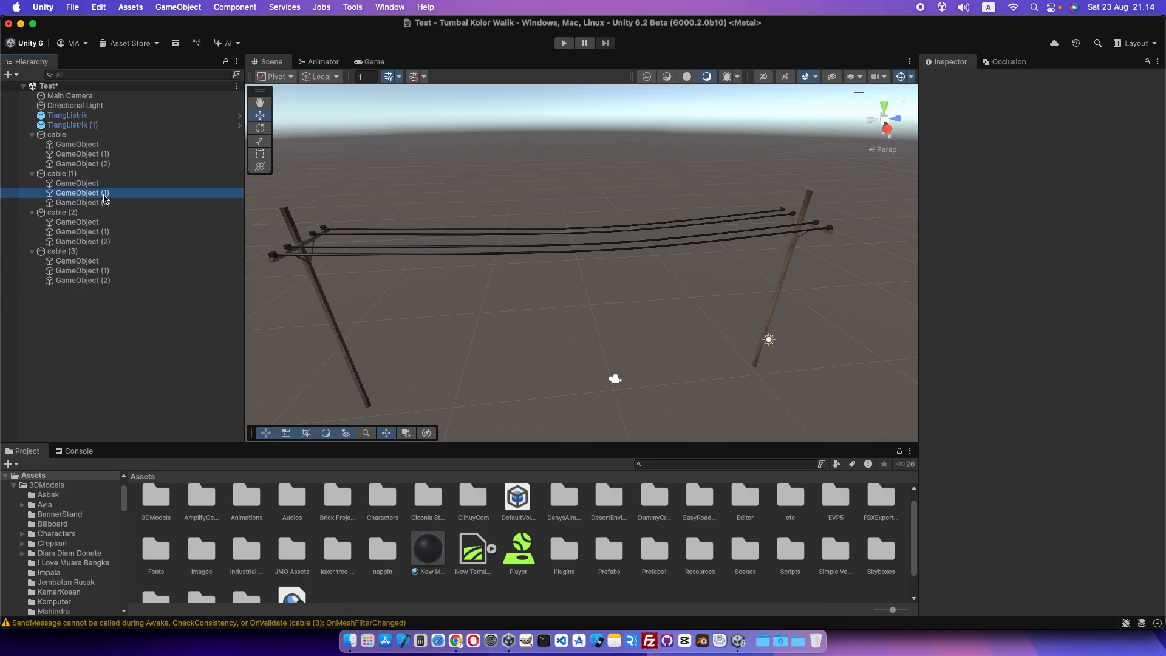
left_click_drag(628, 231, 604, 240)
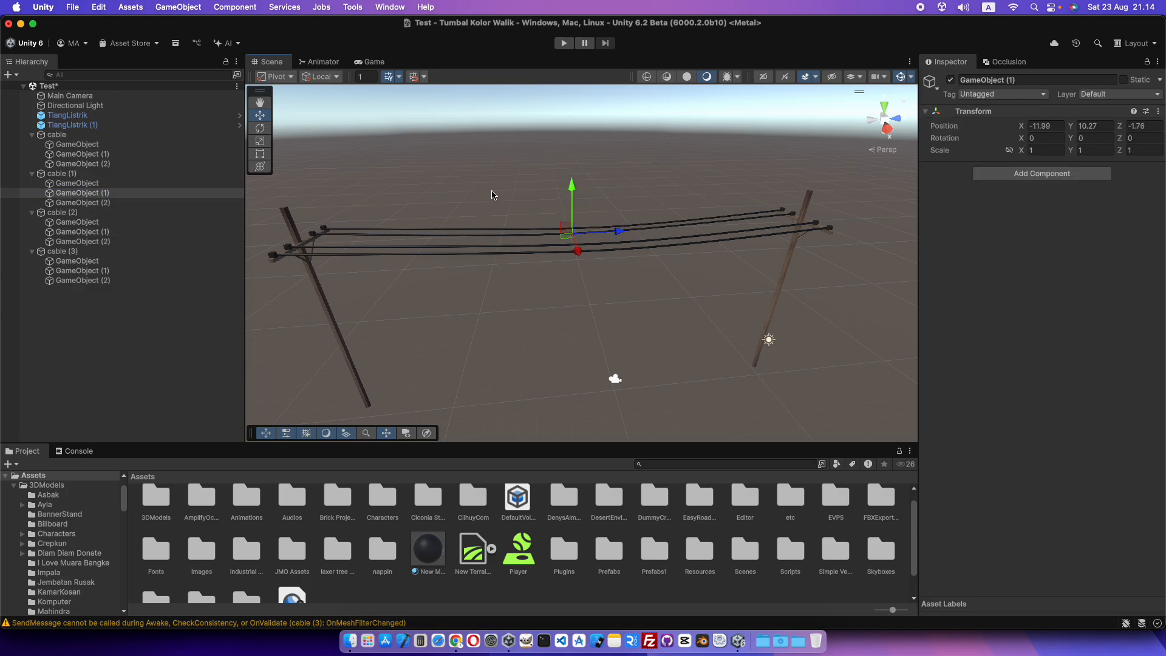
left_click_drag(571, 185, 572, 186)
left_click(128, 233)
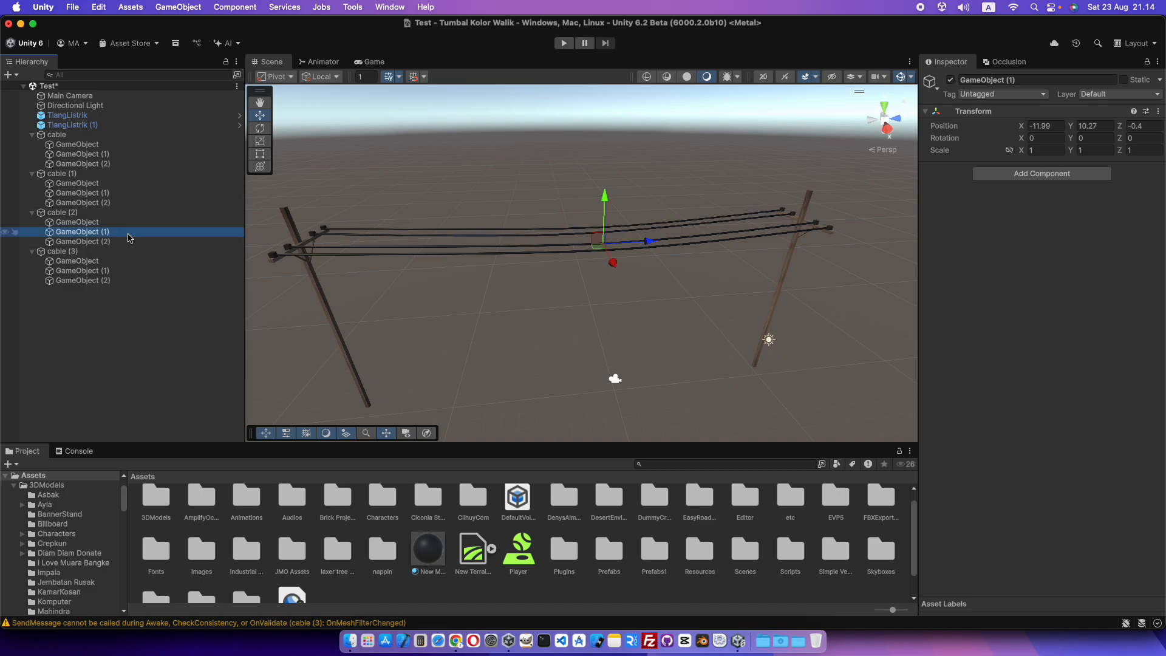
left_click_drag(654, 247, 660, 246)
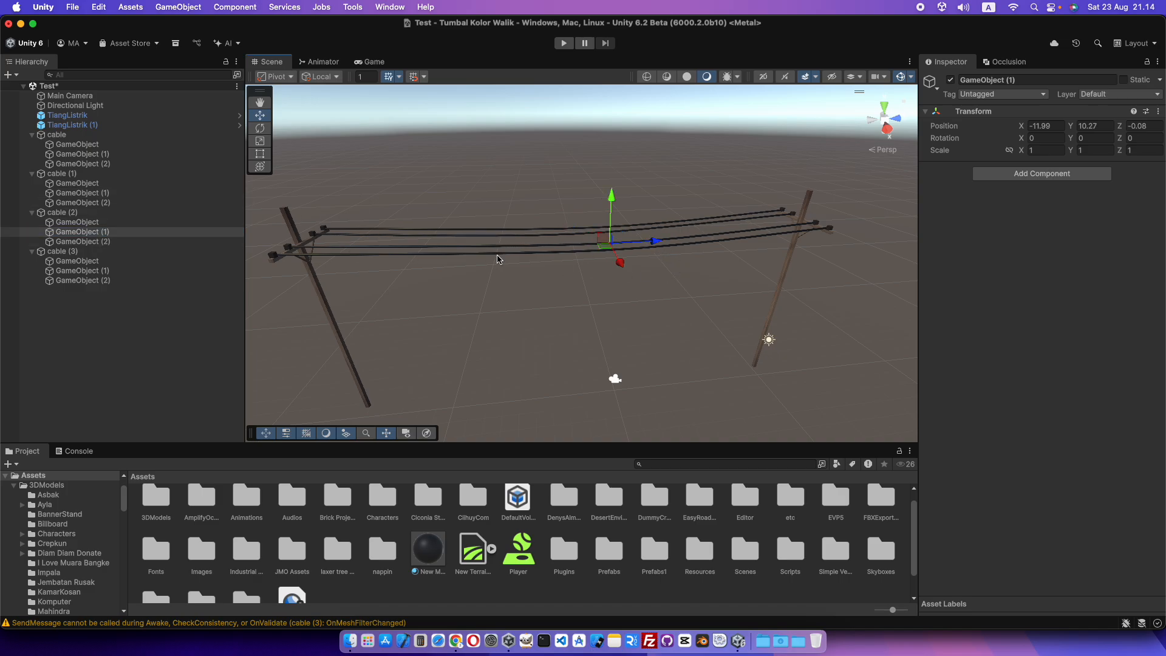
Step: Move cable (3)'s middle point to about Y 10.06 and Z -3.63, and lower cable (2)'s middle point slightly
left_click(119, 272)
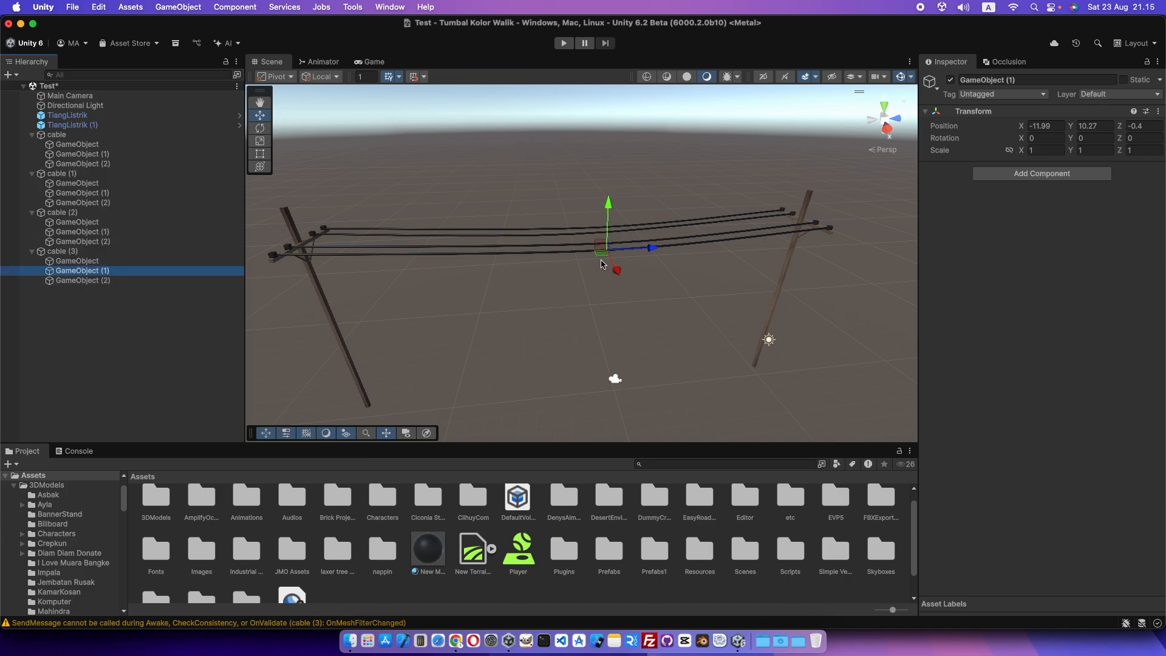
left_click_drag(654, 249, 586, 258)
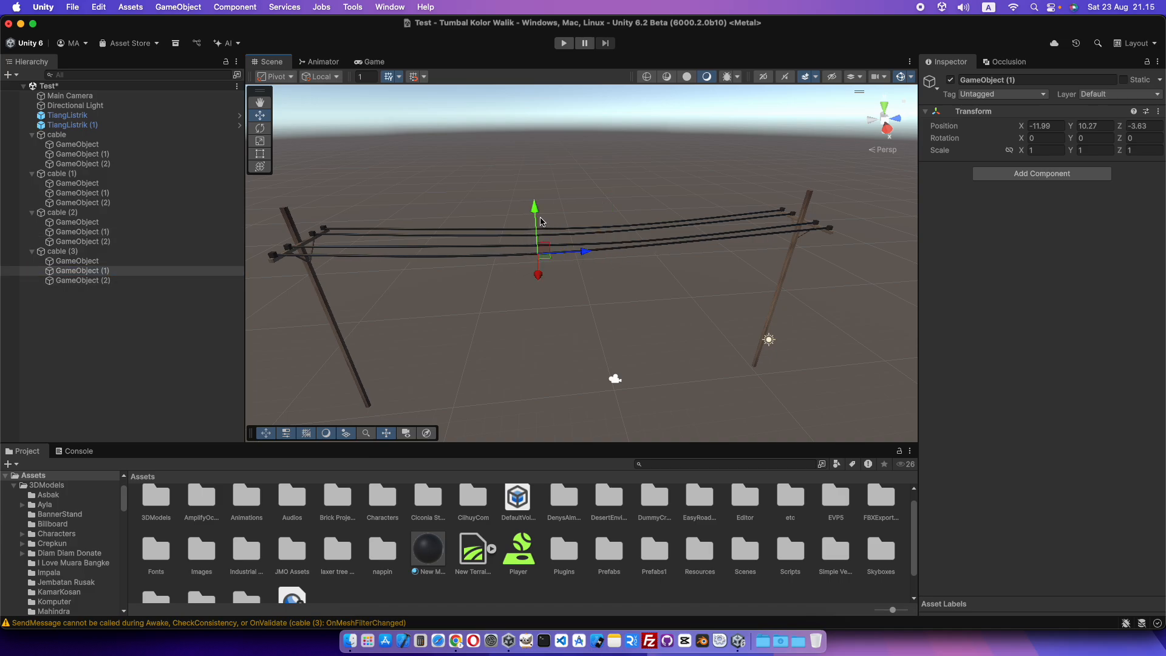
left_click_drag(542, 221, 541, 227)
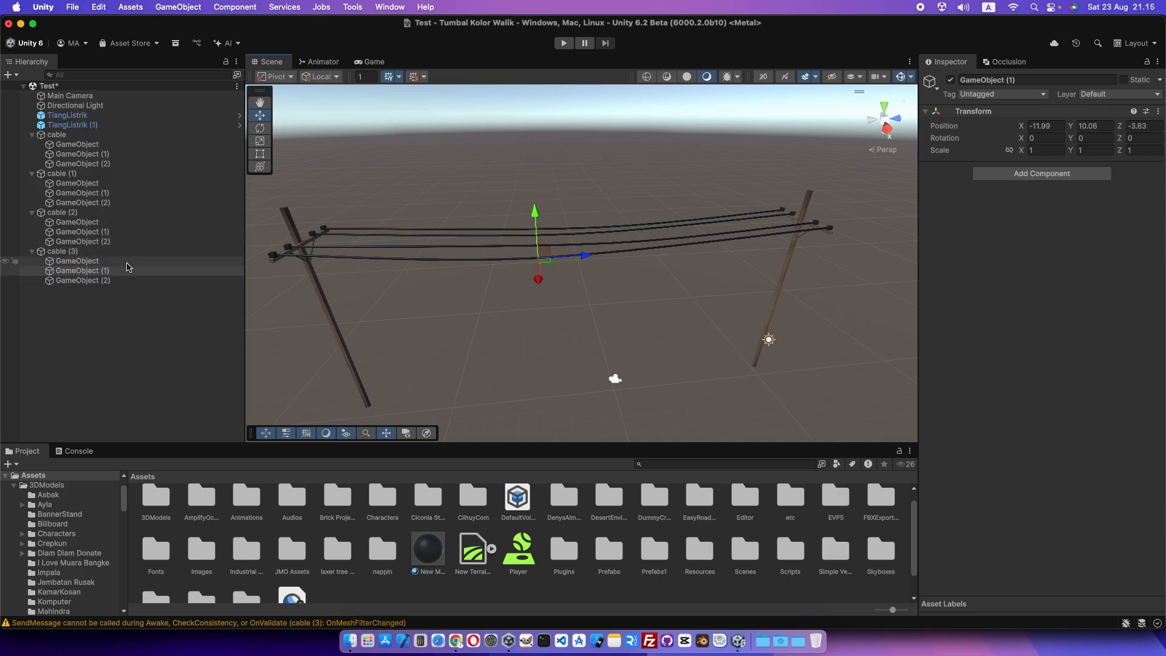
left_click(116, 233)
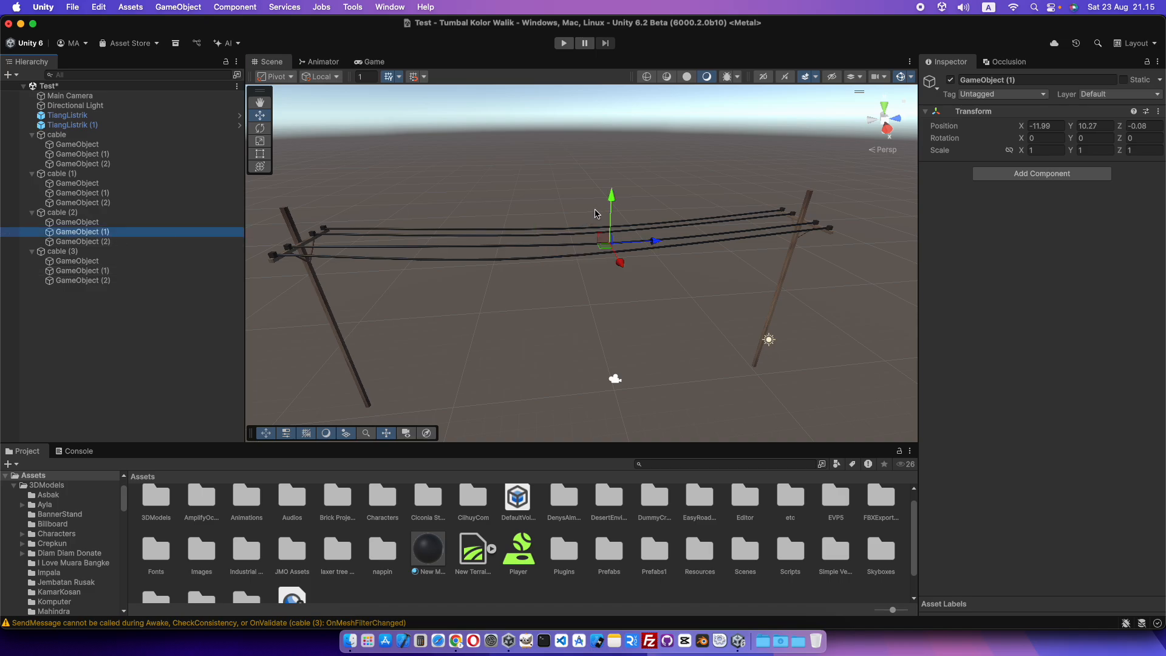
left_click_drag(612, 210, 430, 326)
Step: Examine the sag and spacing of the four cables between the utility poles from another angle
left_click_drag(526, 328, 575, 343, "alt")
scroll(589, 334, "down", 5)
left_click(589, 334)
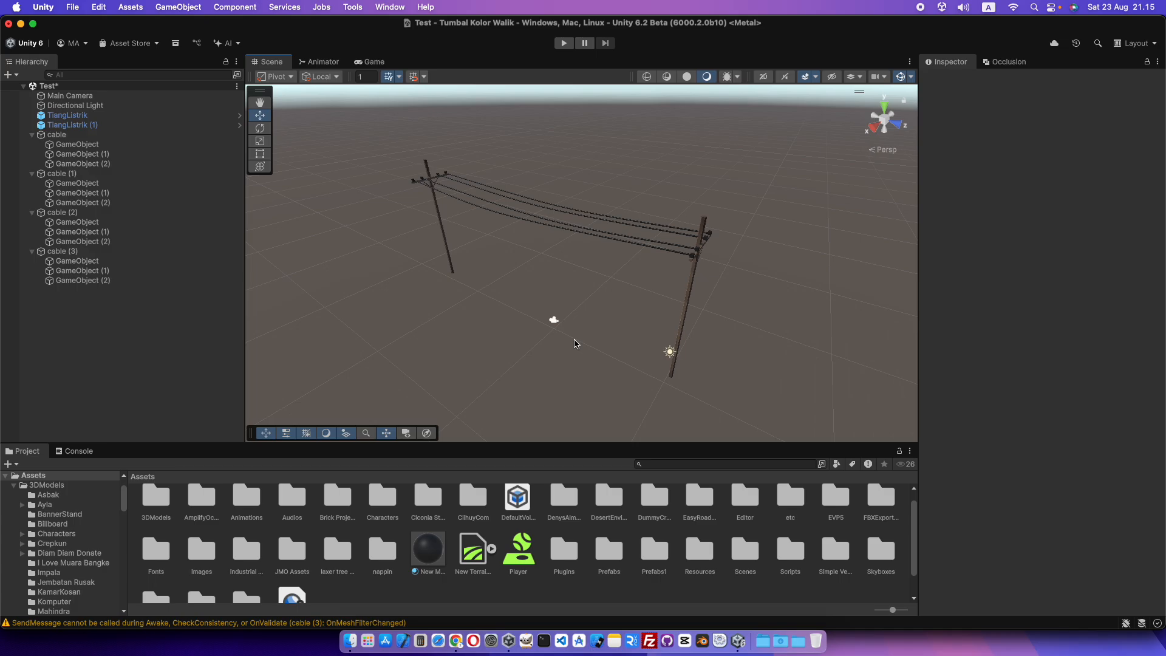
middle_click_drag(574, 340, 589, 346)
scroll(588, 349, "up", 3)
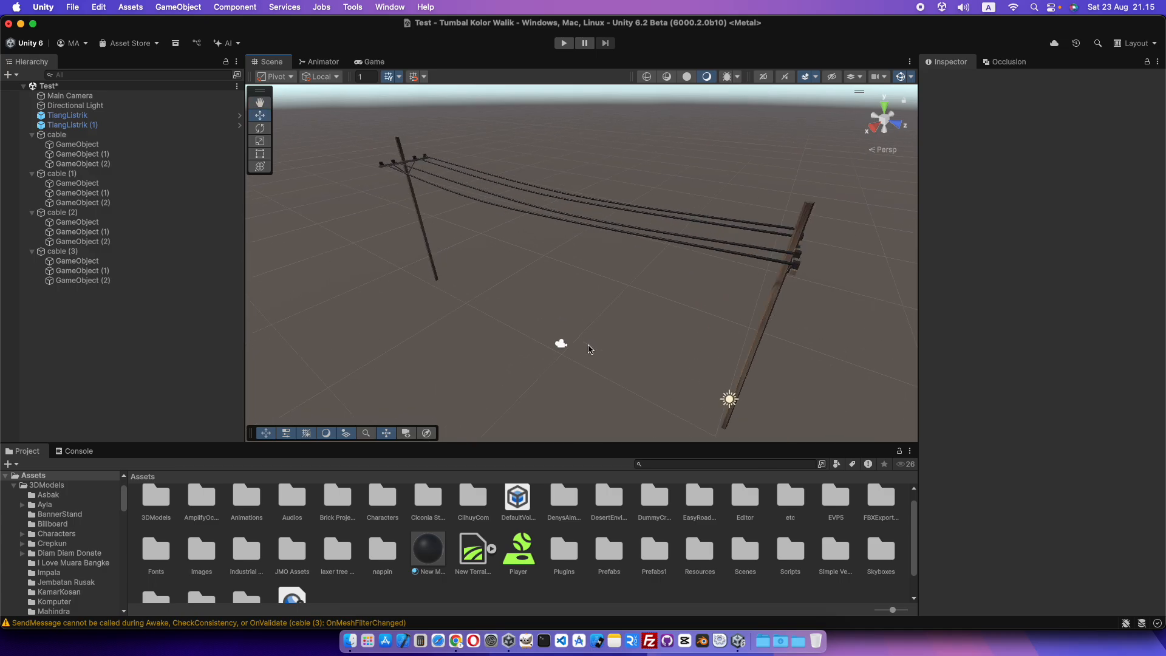
scroll(588, 350, "down", 1)
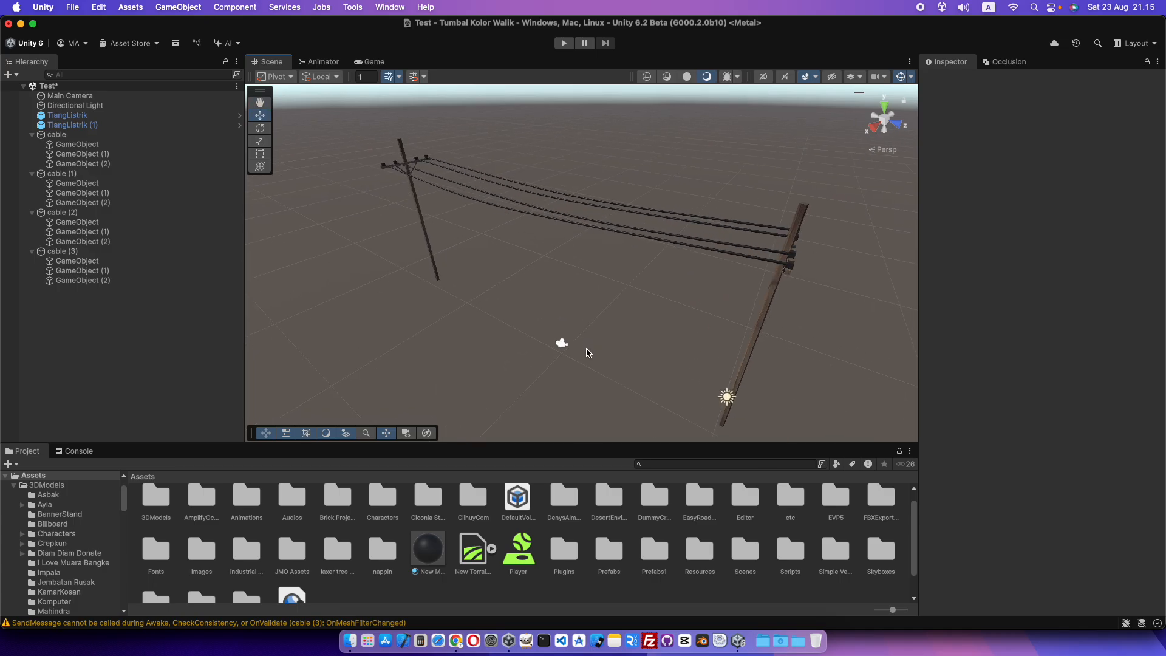